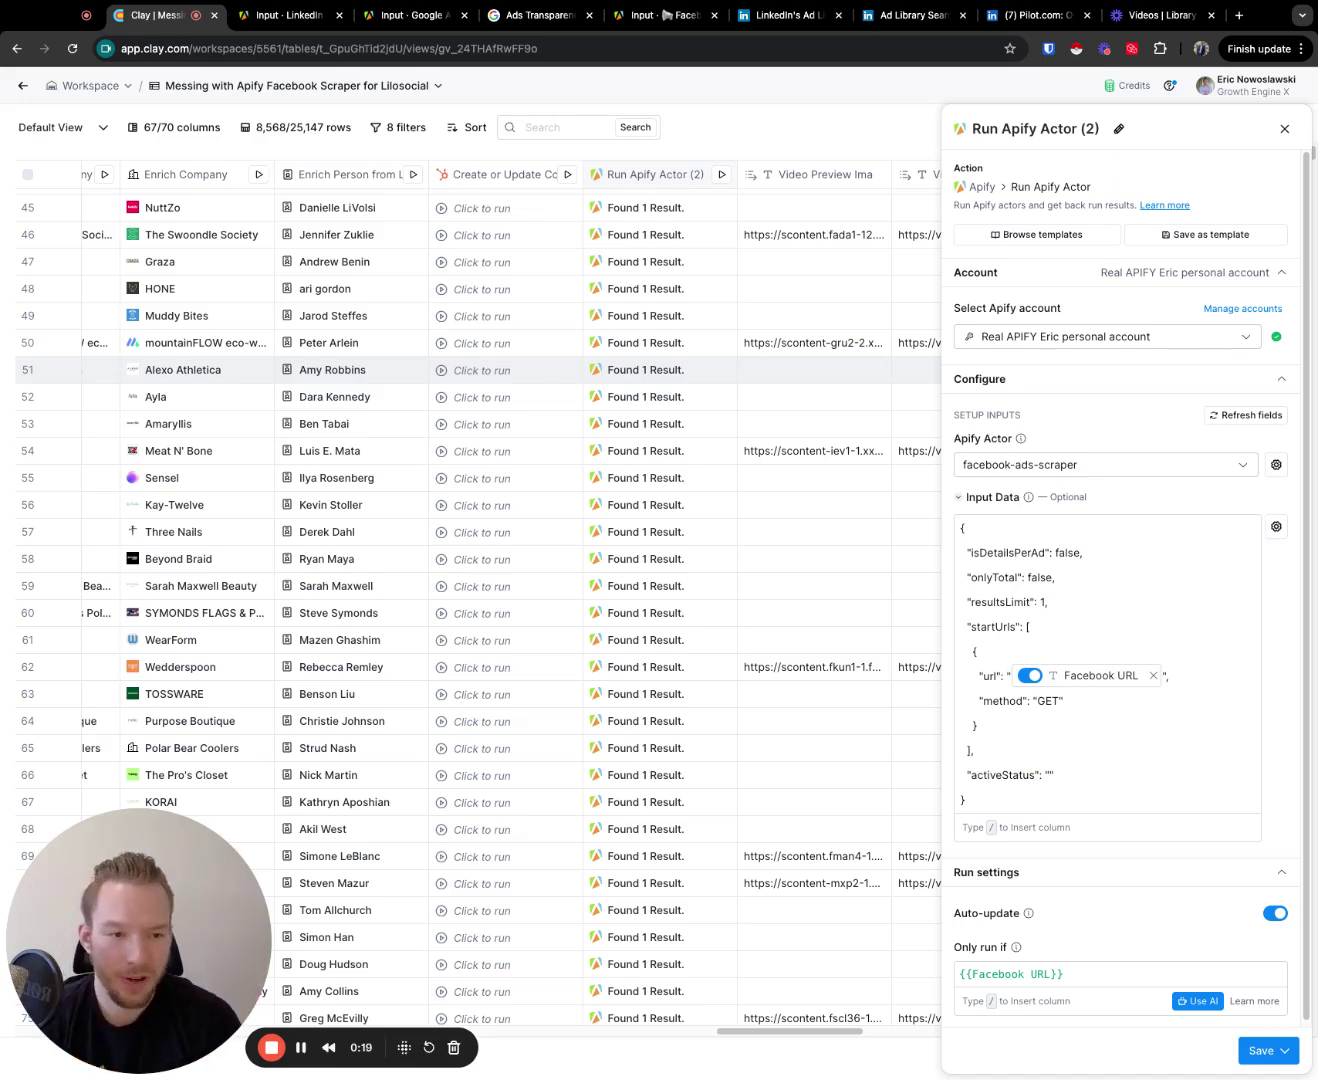
- Show the LinkedIn Ads Scraper's JSON example input and highlight its startUrls url entry
scroll(1090, 815, down, 1)
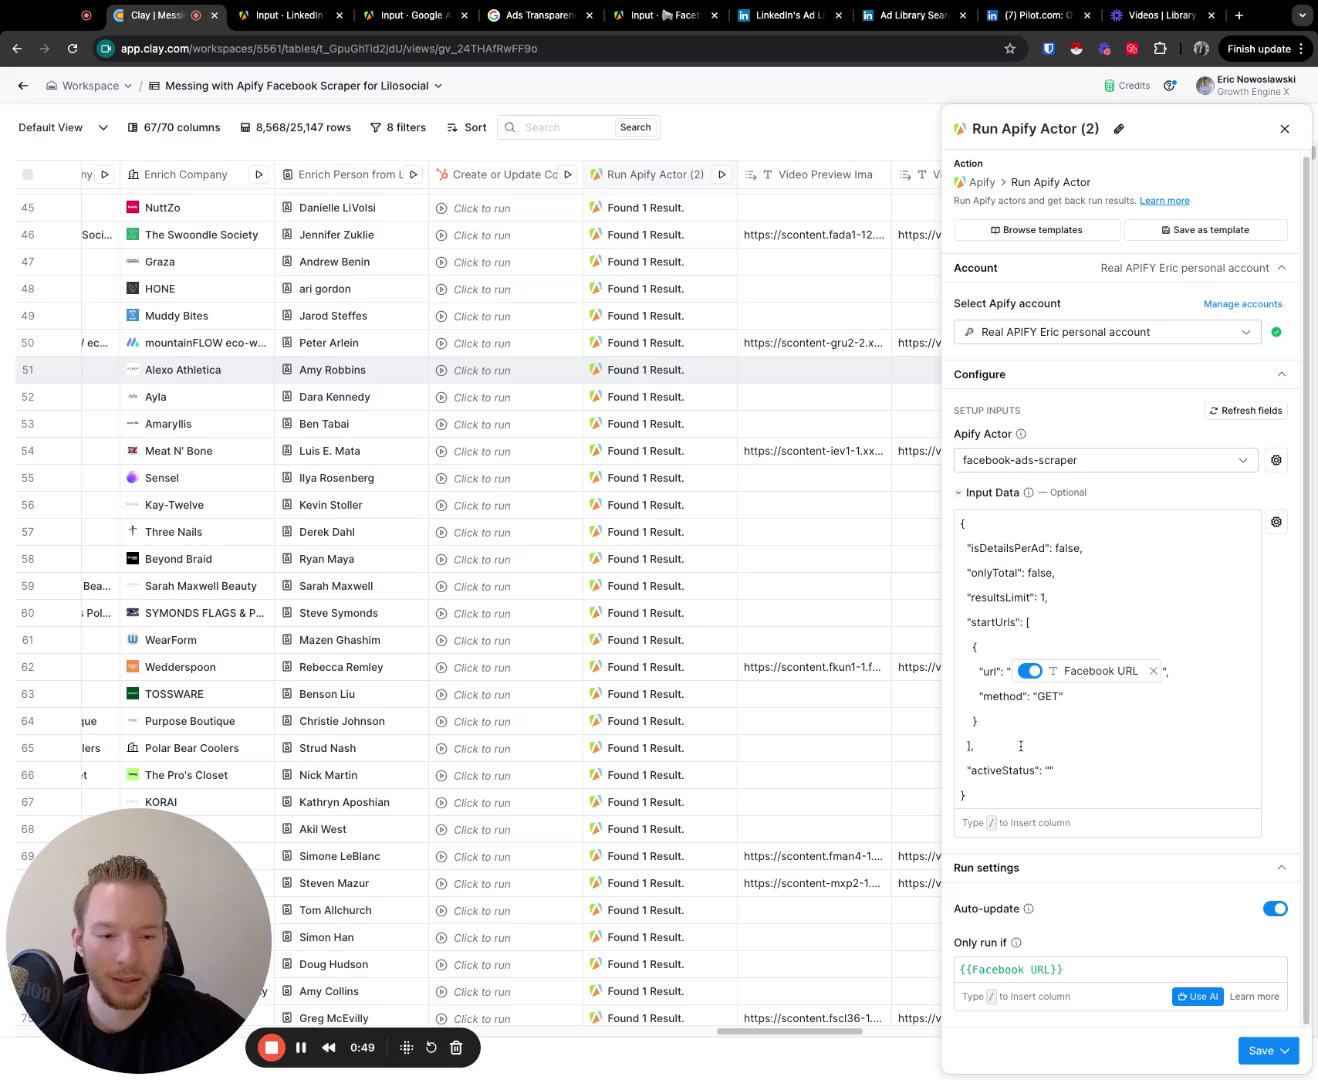
drag(979, 797, 960, 522)
click(290, 18)
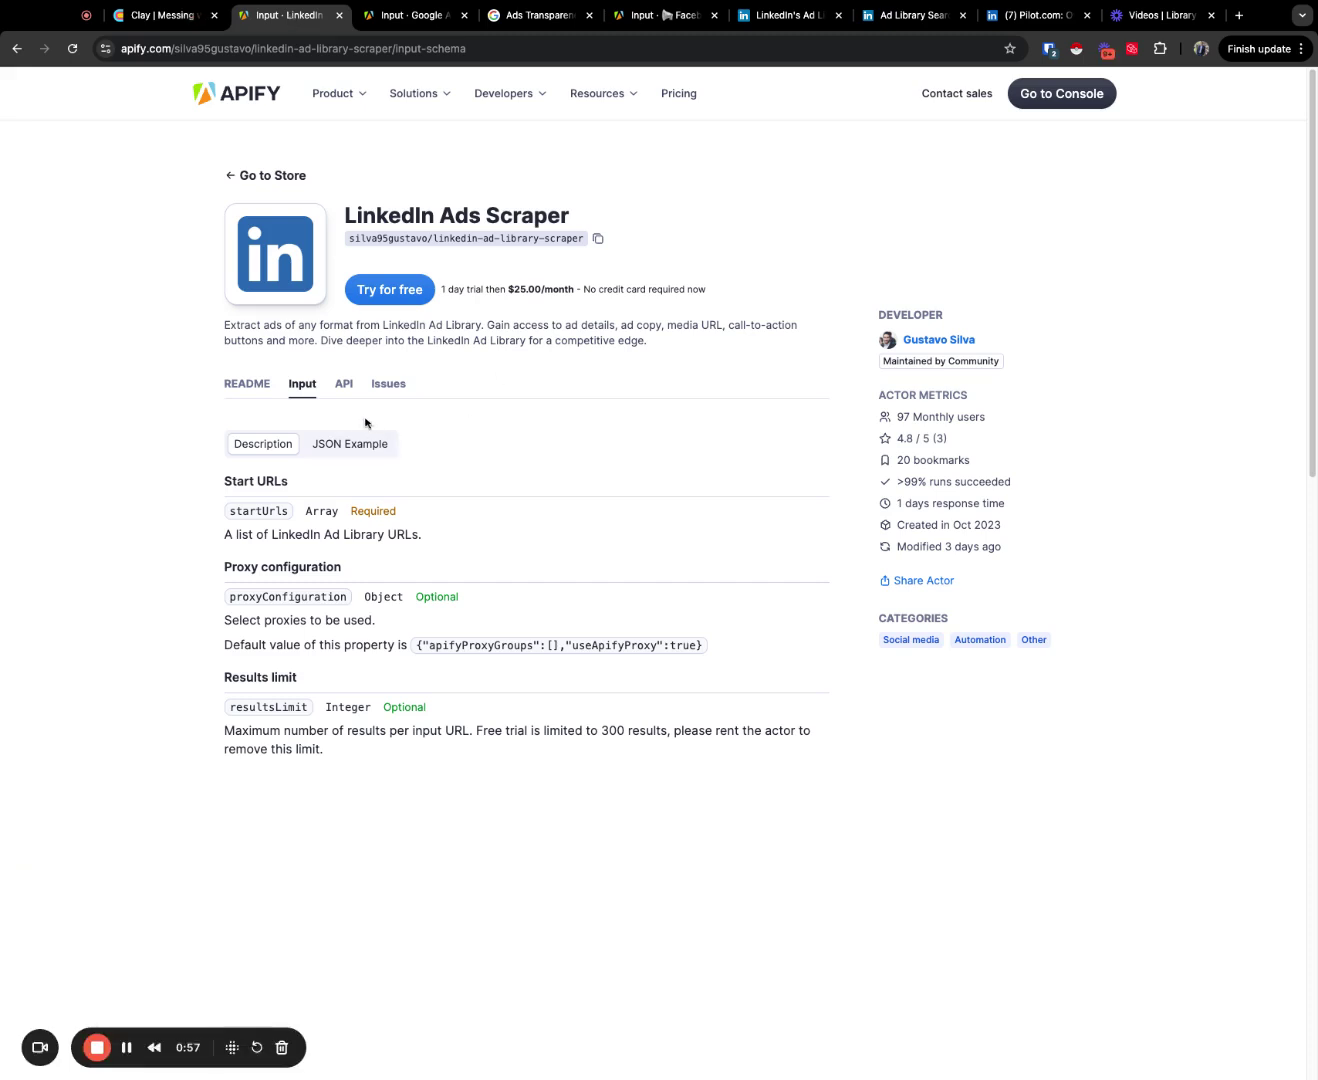
click(350, 442)
drag(253, 649, 255, 653)
key(shift+Up)
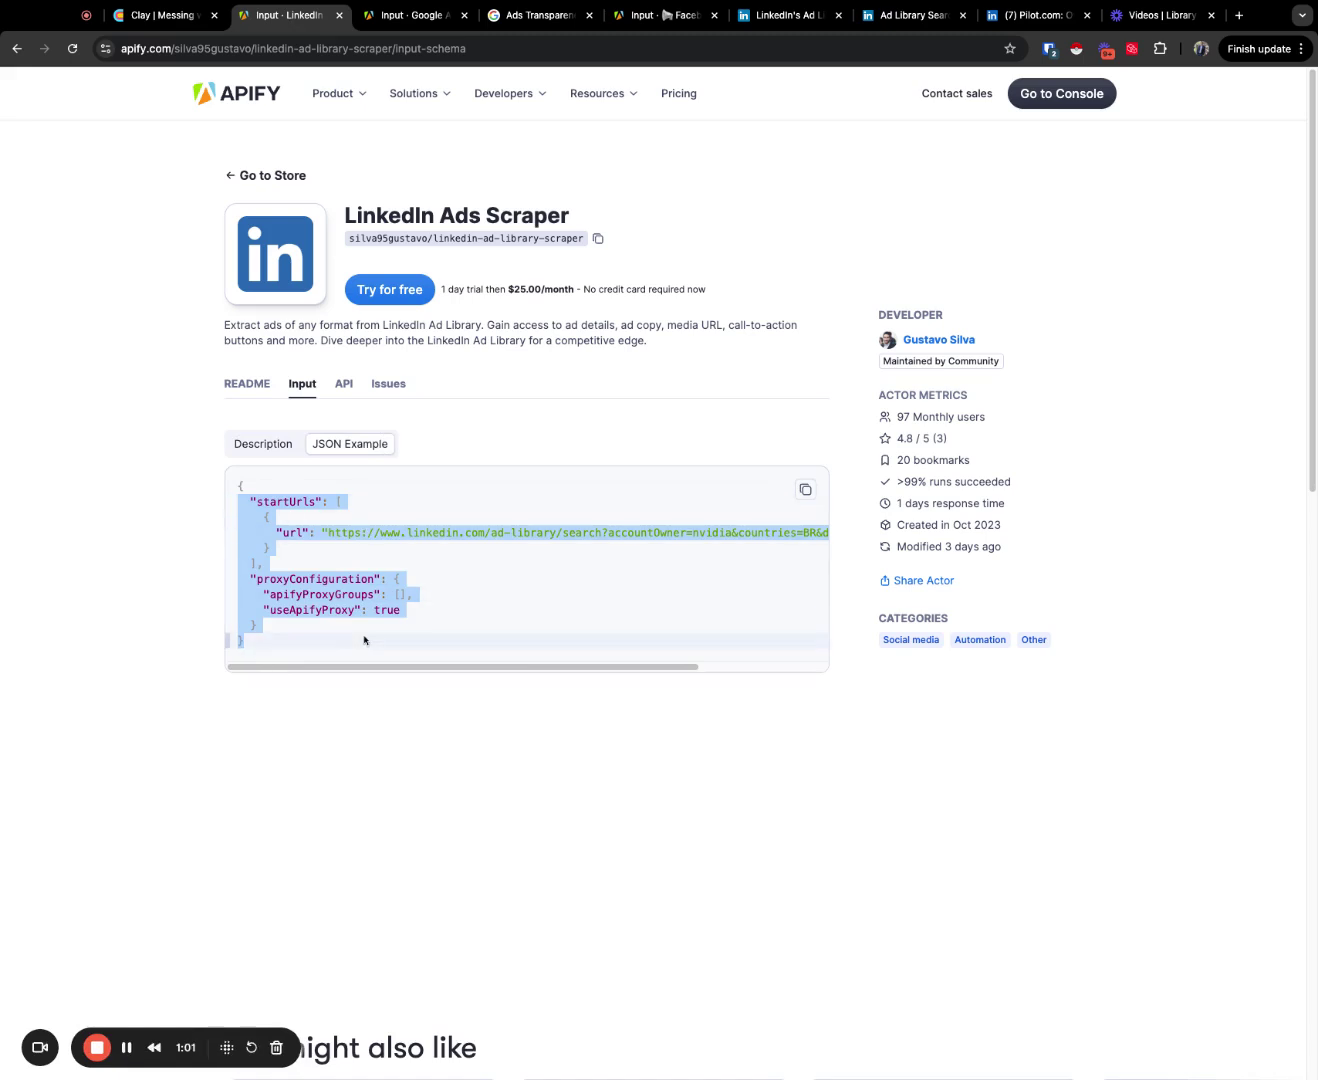
- Compare the LinkedIn JSON example against the Clay table, then bring up the Google Ads Scraper input docs
click(175, 16)
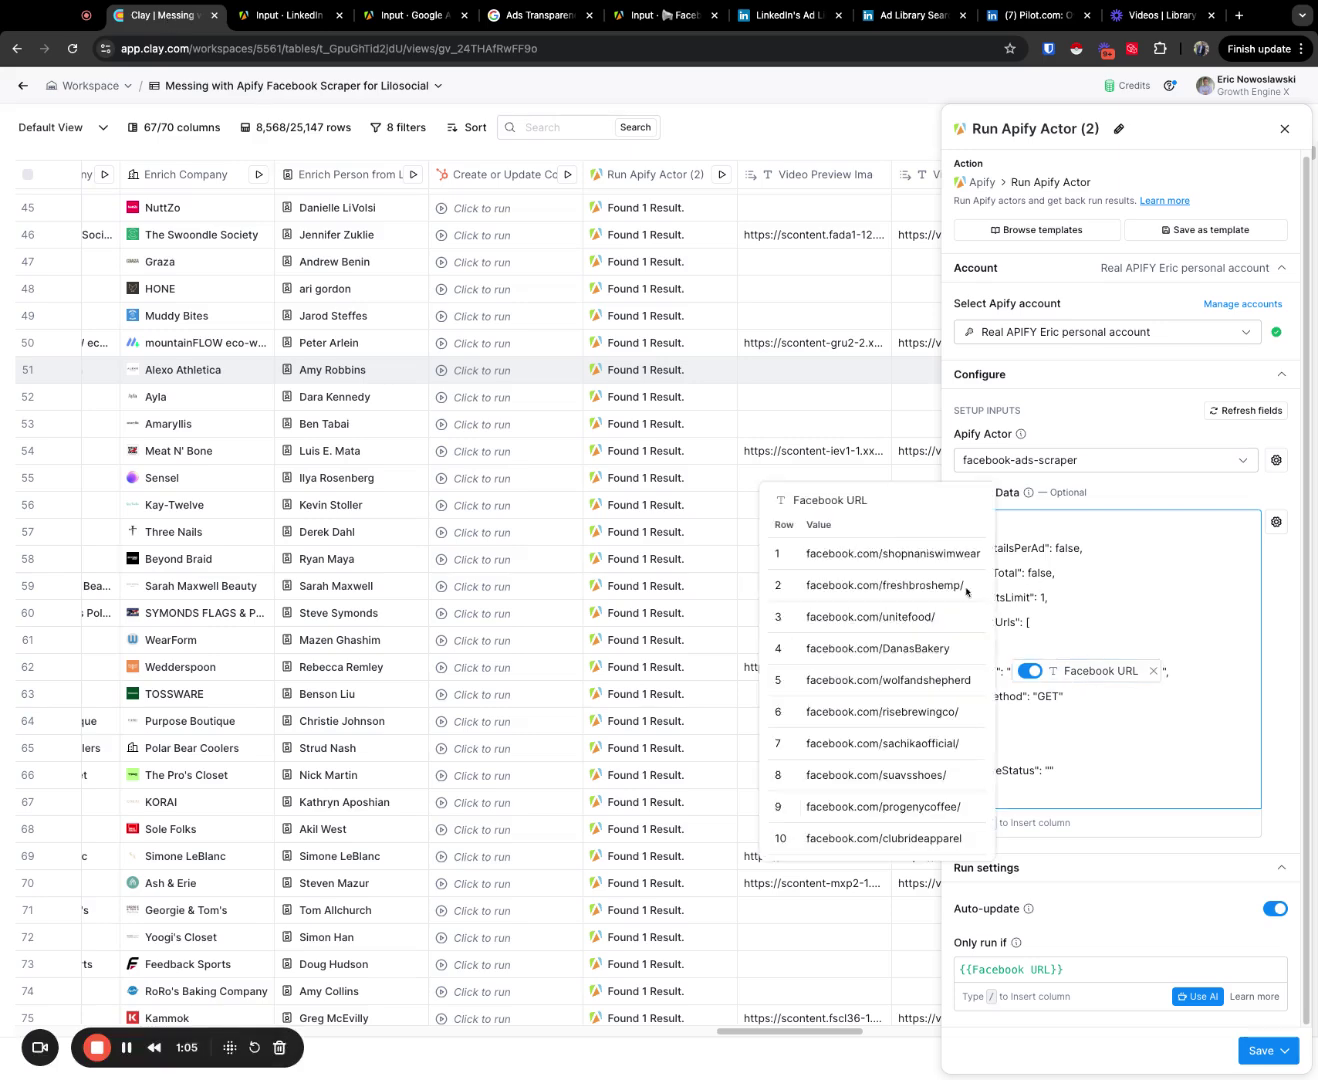
mouse_move(1050, 681)
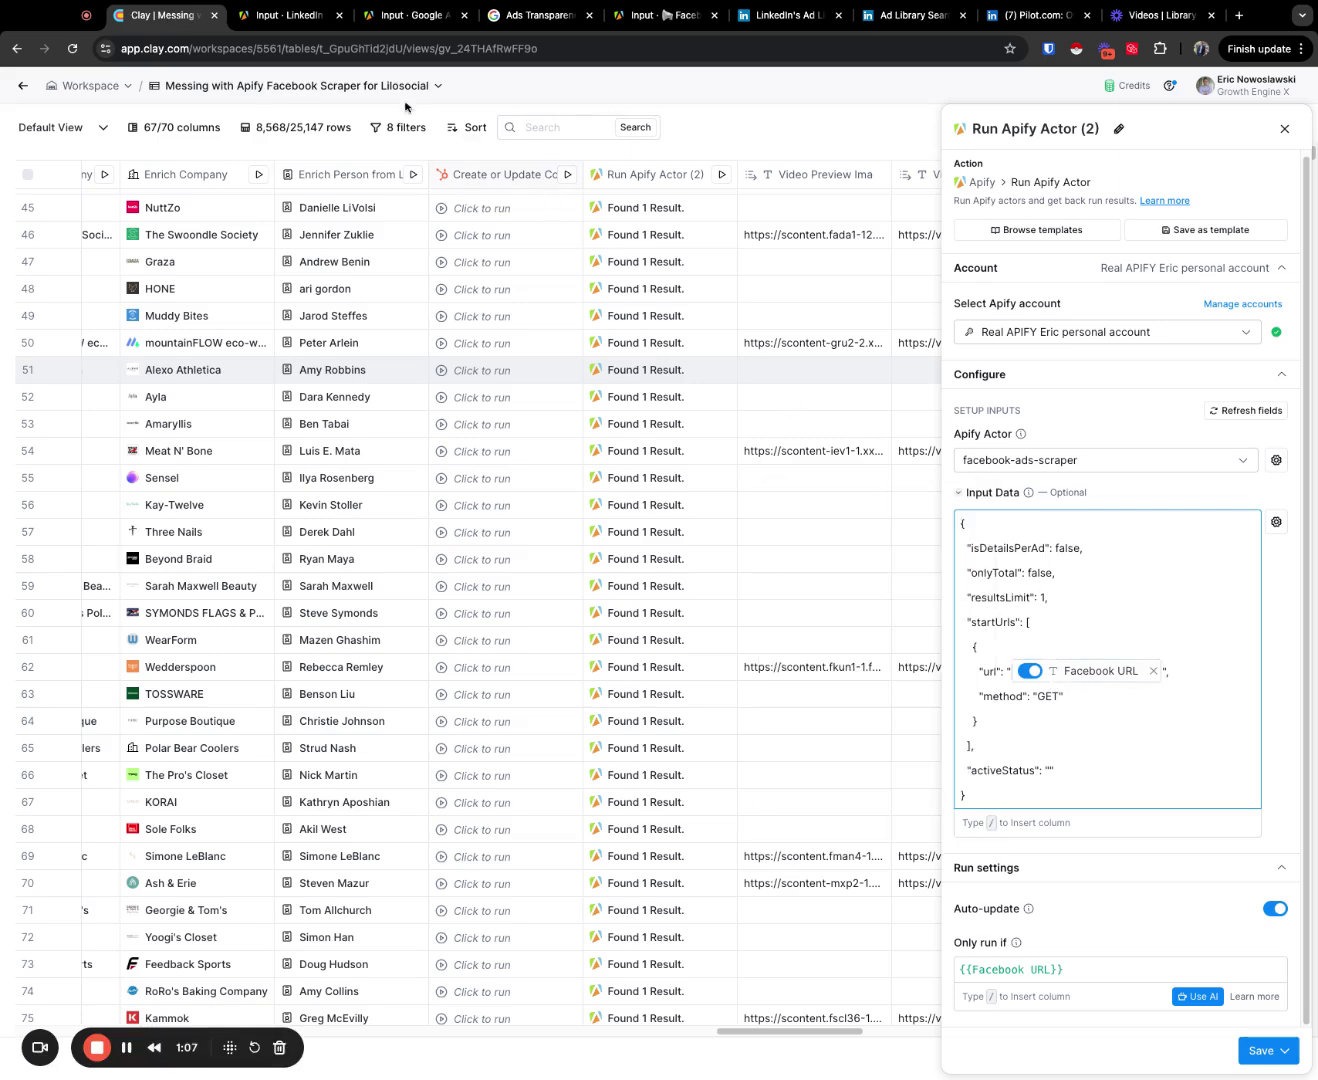
click(290, 17)
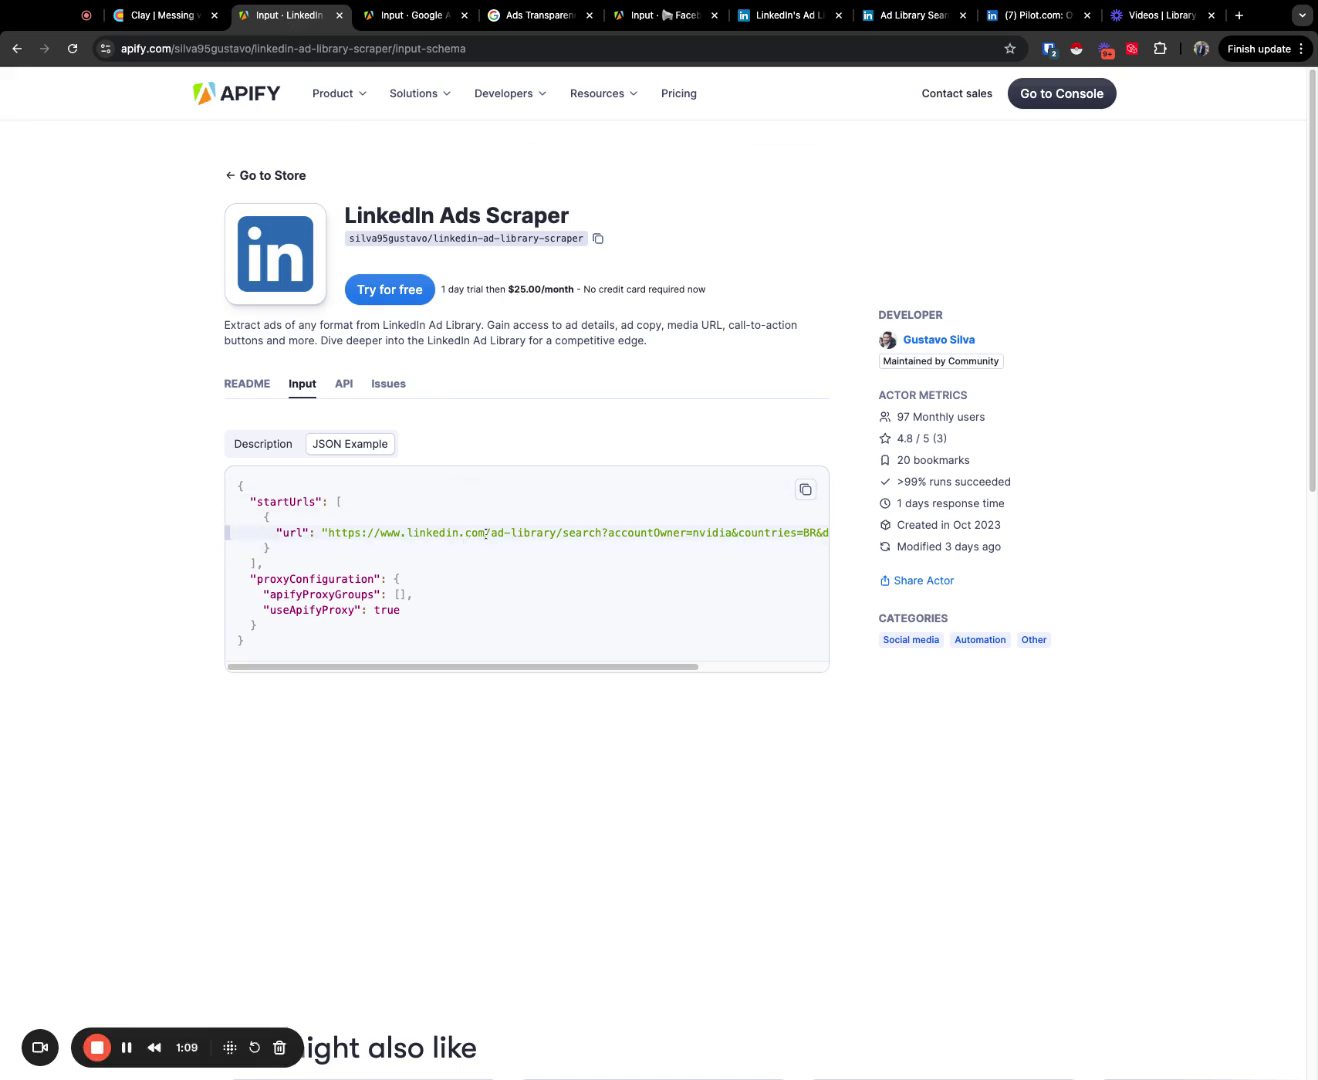
scroll(458, 671, right, 3)
scroll(460, 671, right, 1)
scroll(459, 670, left, 4)
click(172, 17)
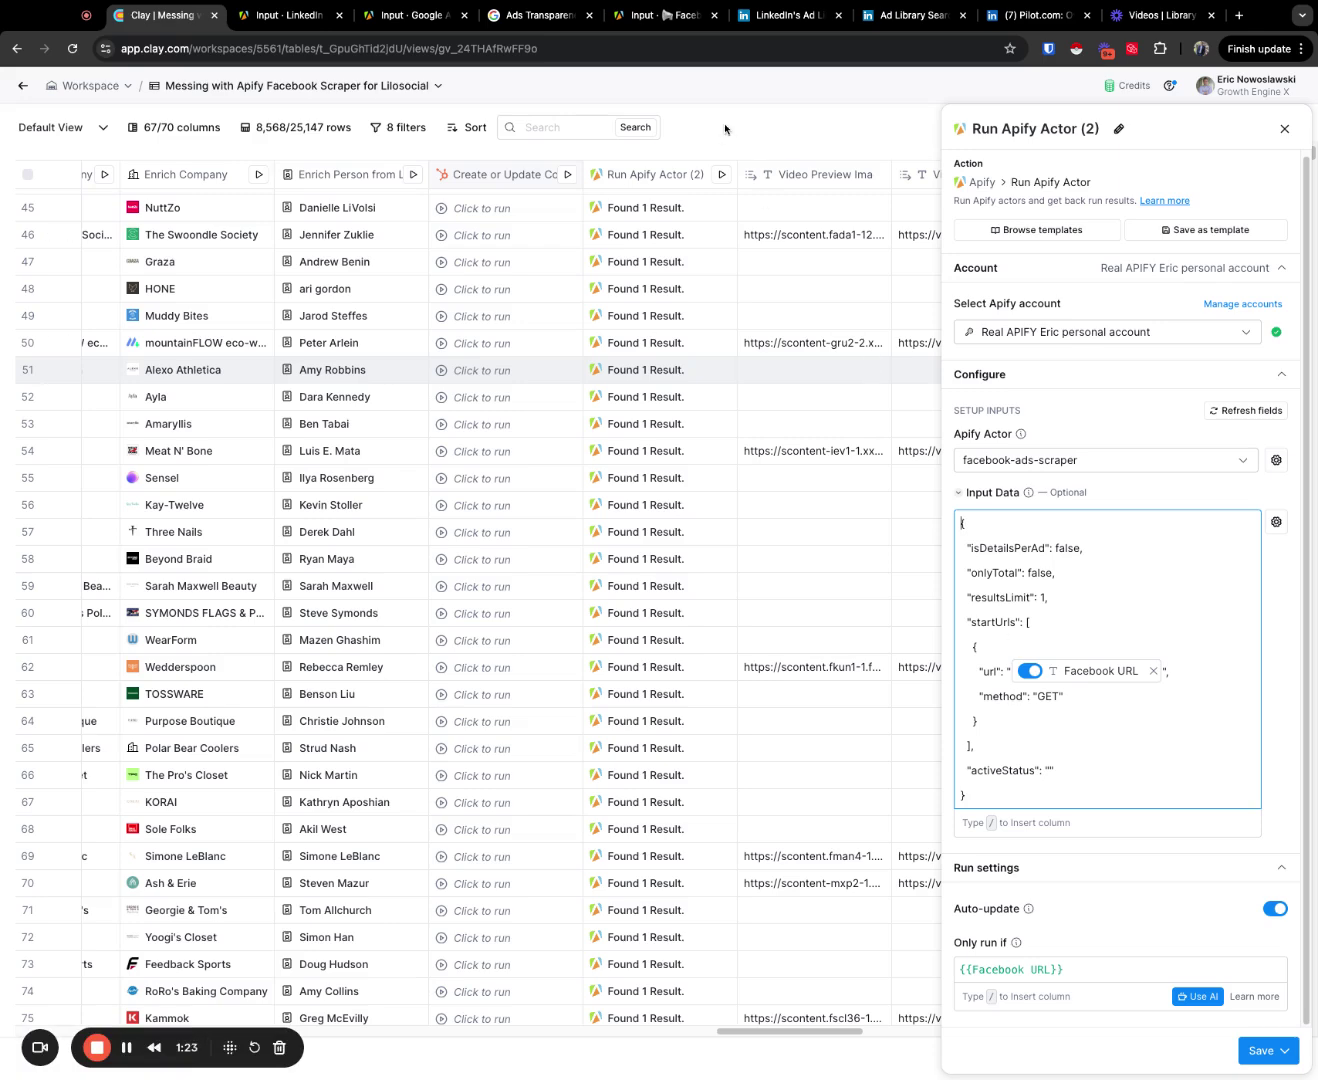
click(288, 17)
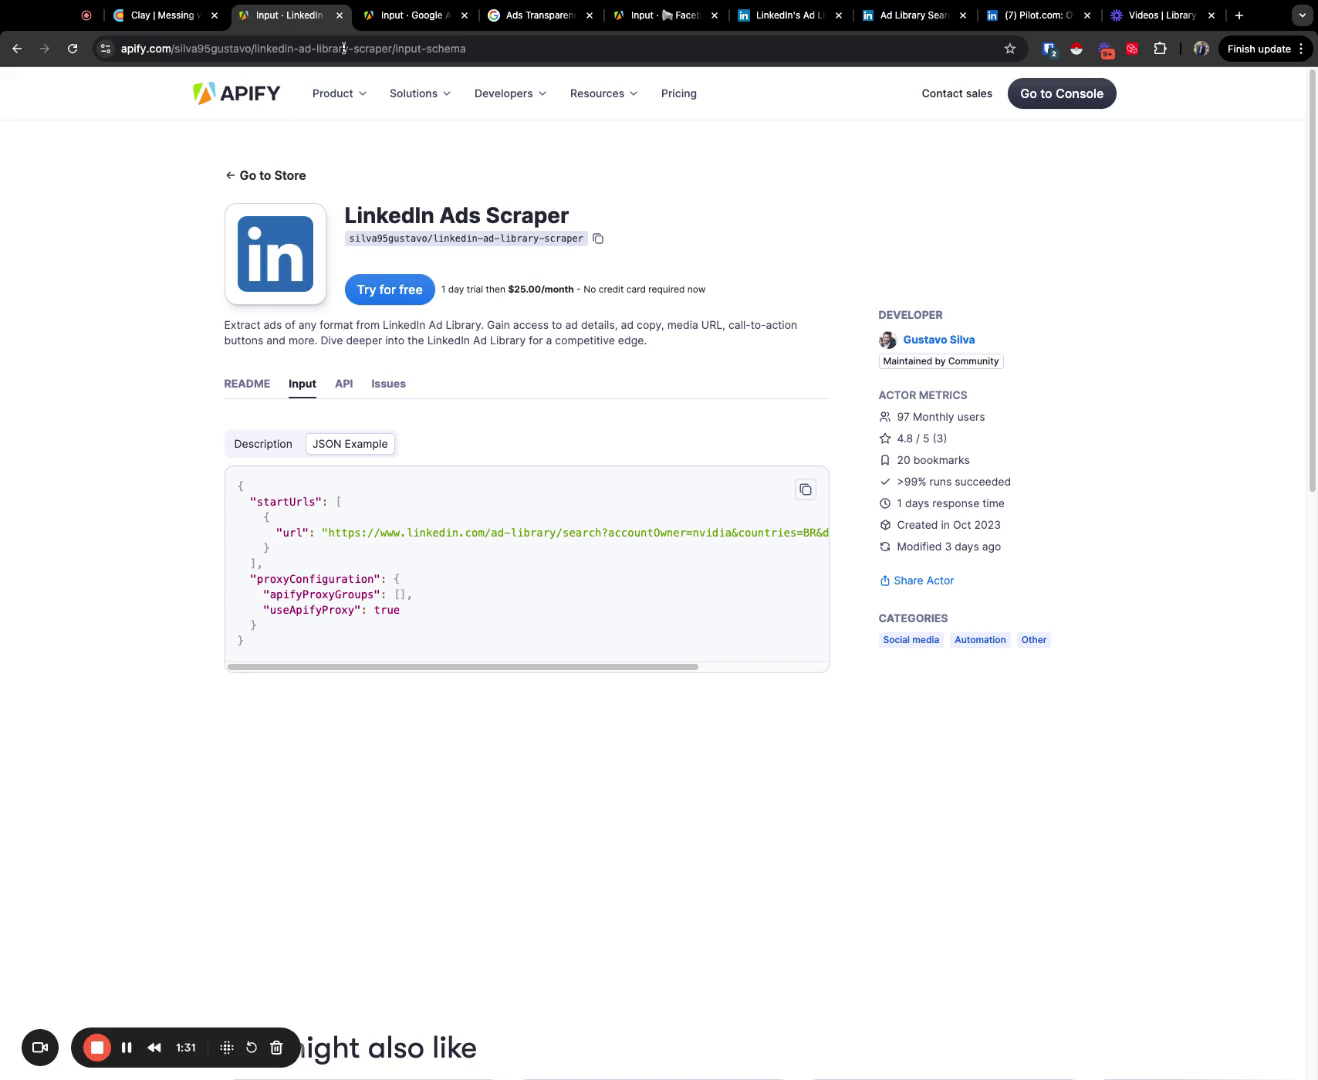
click(410, 16)
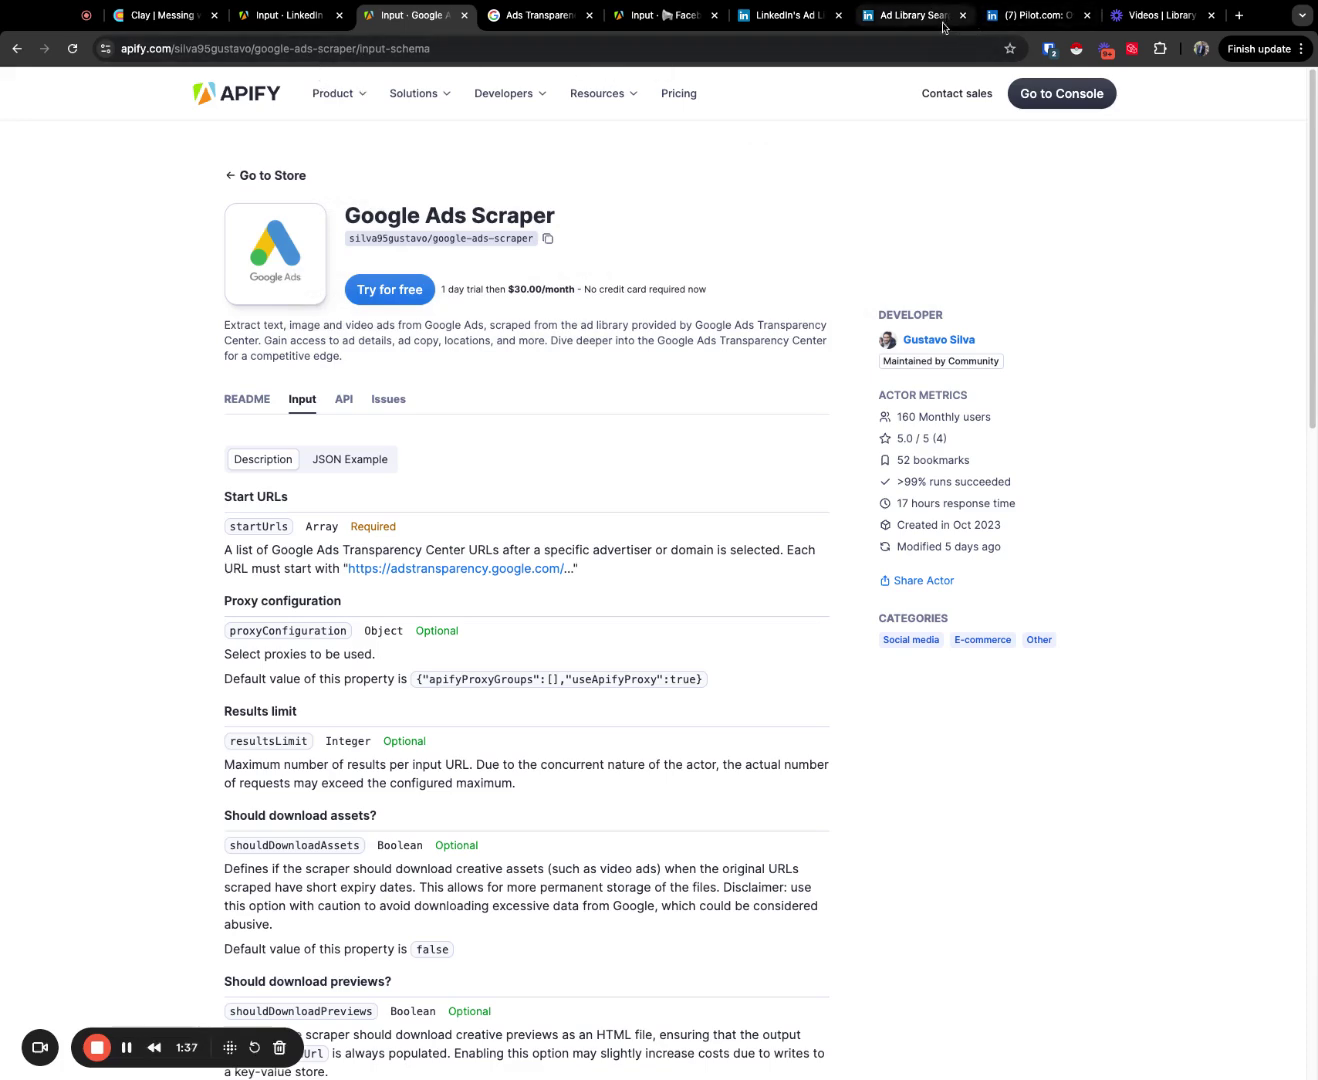
- Search LinkedIn Ad Library for company klientboost.com, then for klientboost
click(904, 18)
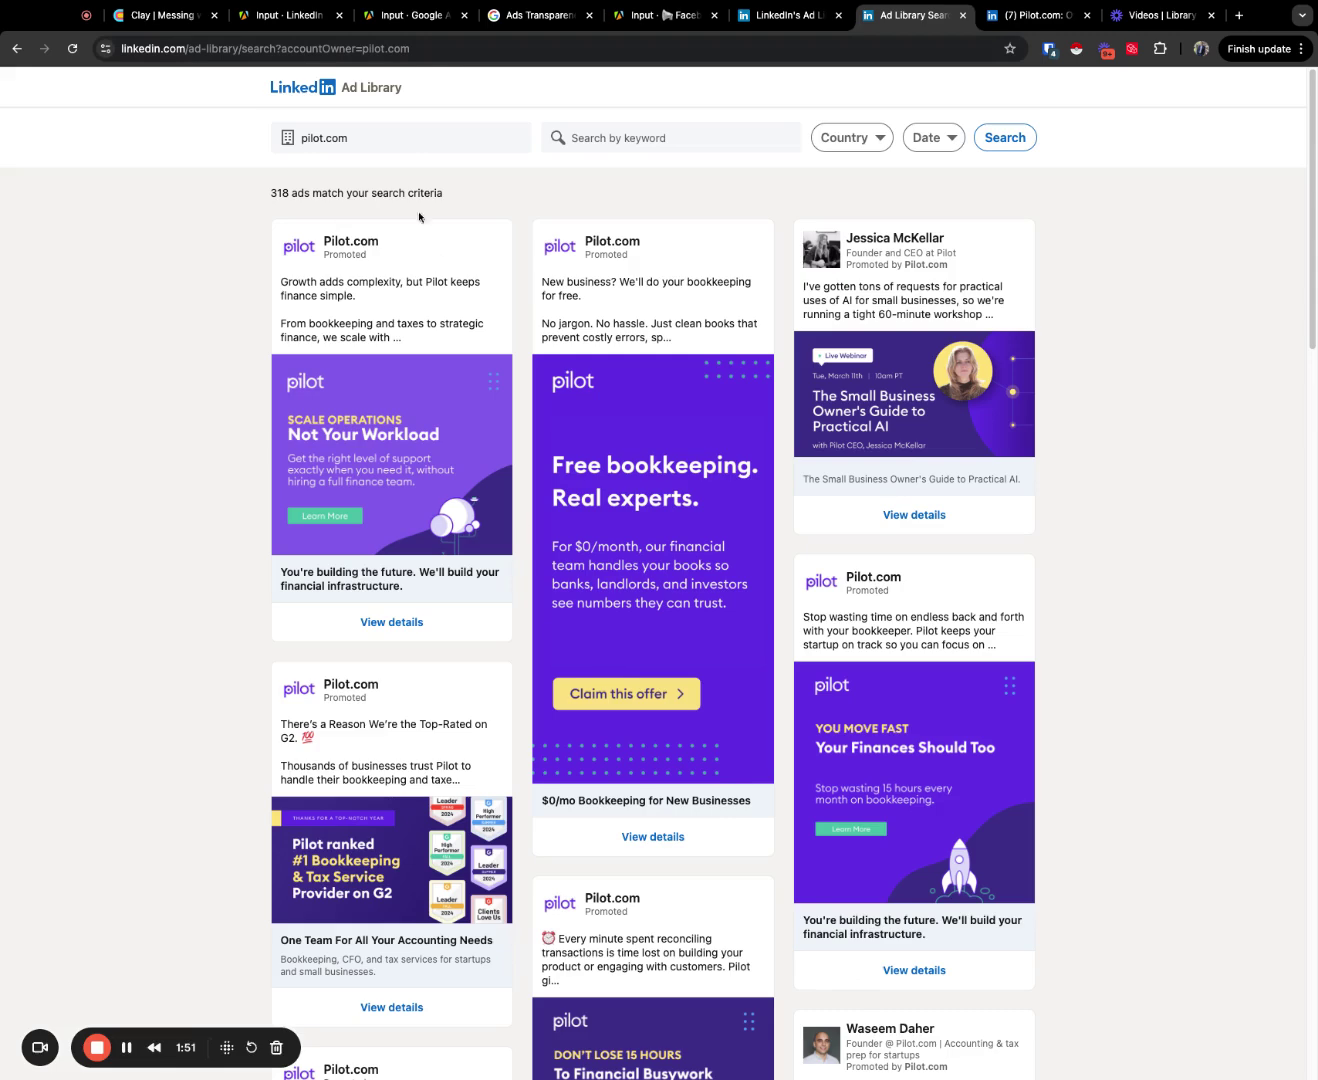
triple_click(380, 141)
text(klientboost.com)
key(Return)
double_click(404, 142)
key(BackSpace)
key(BackSpace)
key(Return)
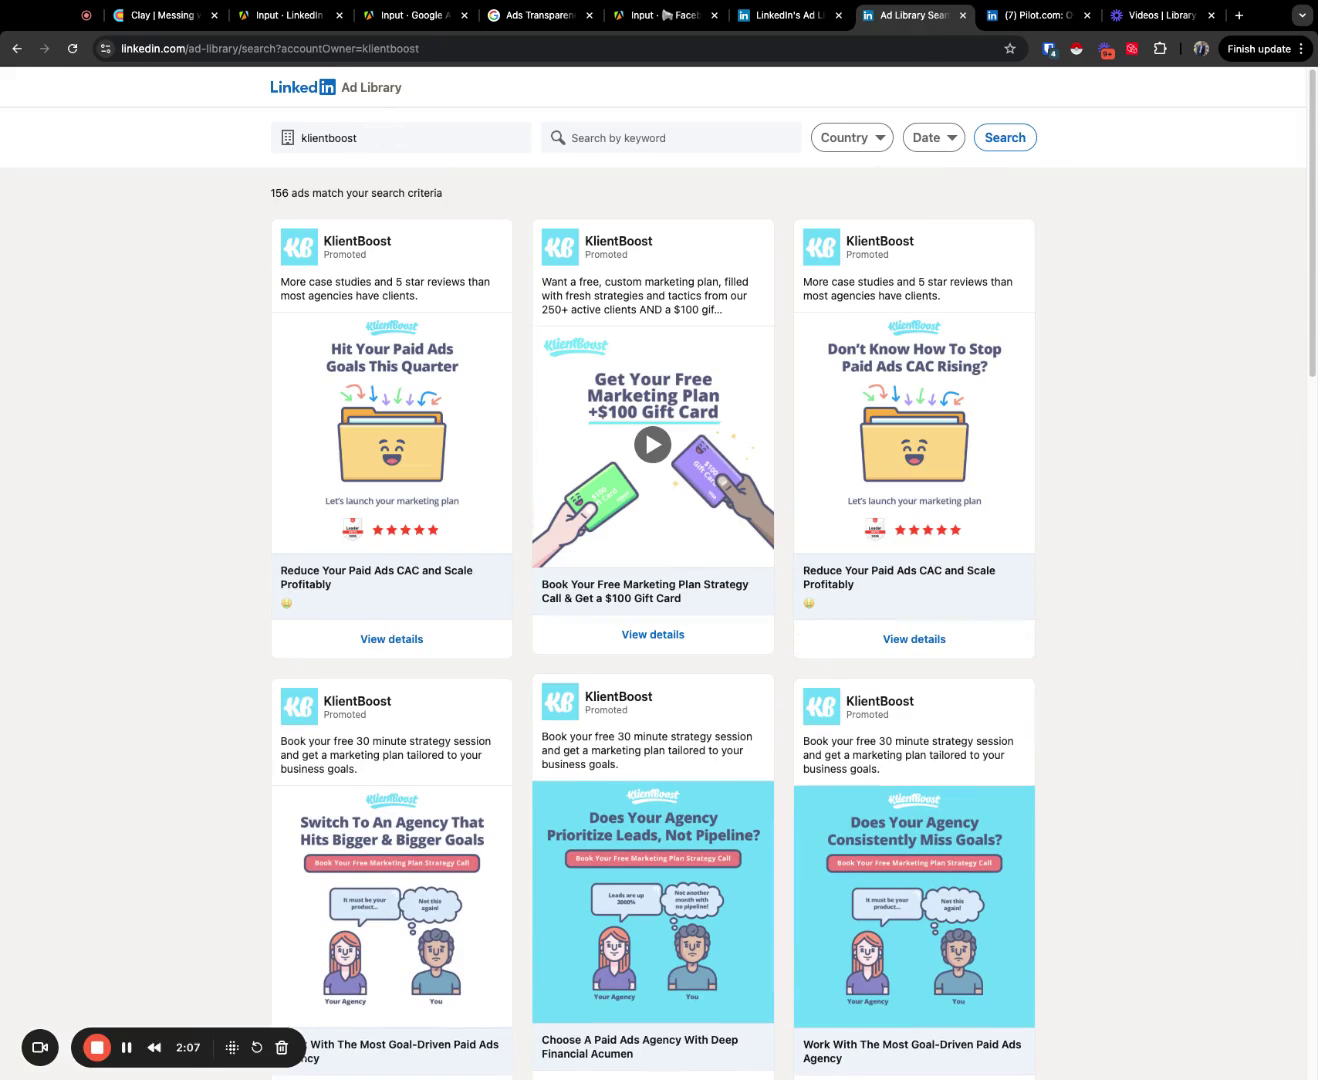
- Search the company field for grow-with-clay, then clay, reaching 547 ads
key(super+a)
text(grow-with-clay)
key(Return)
triple_click(394, 138)
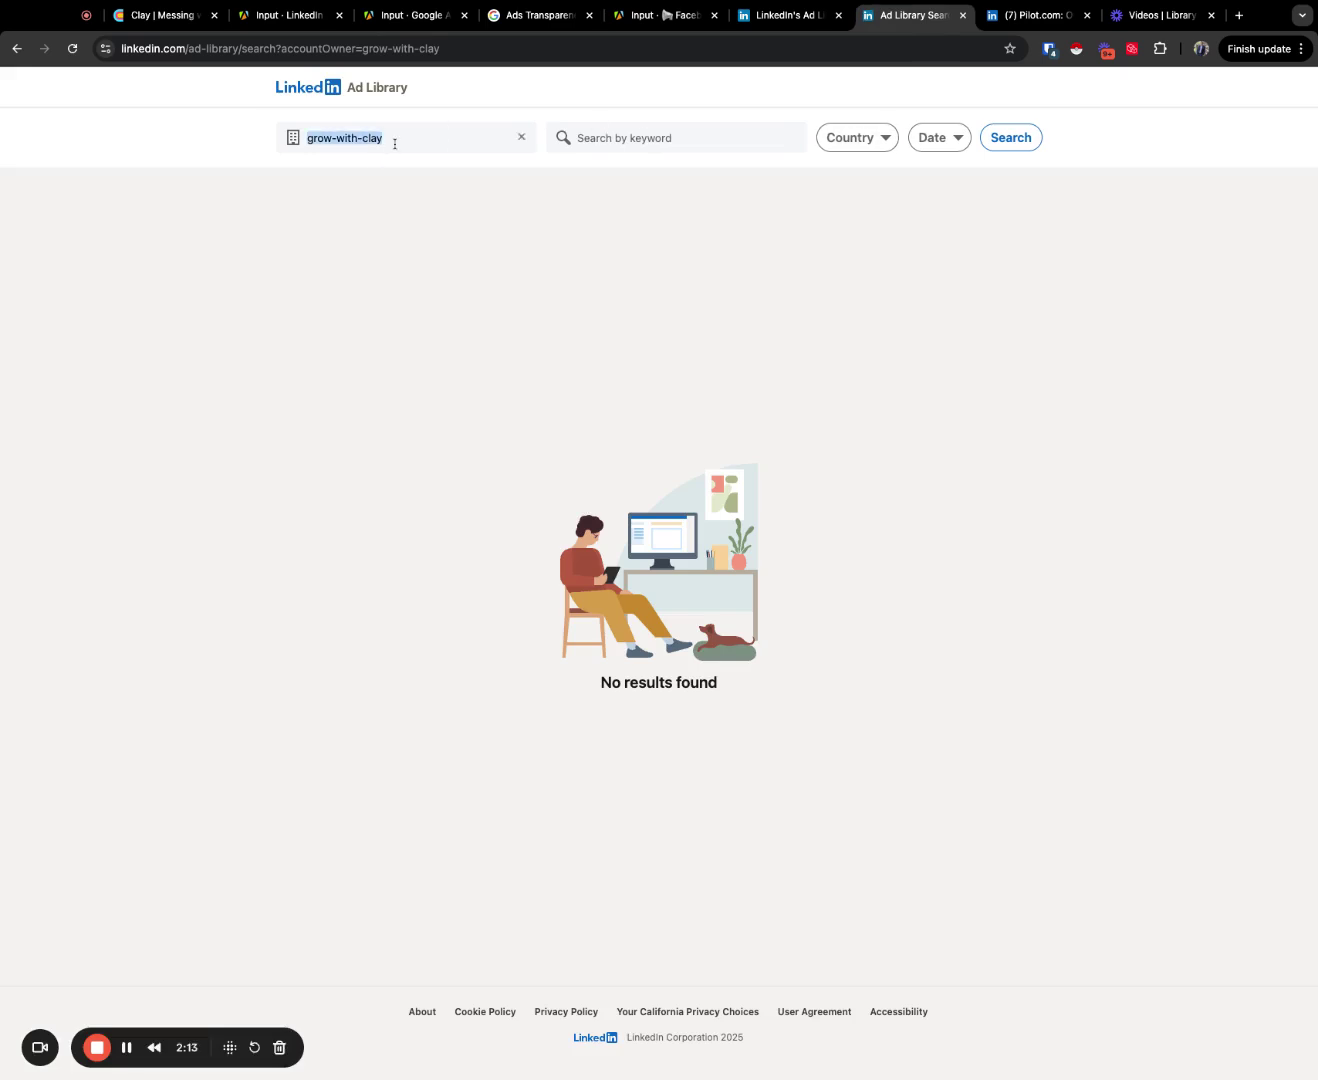
text(clay)
key(Return)
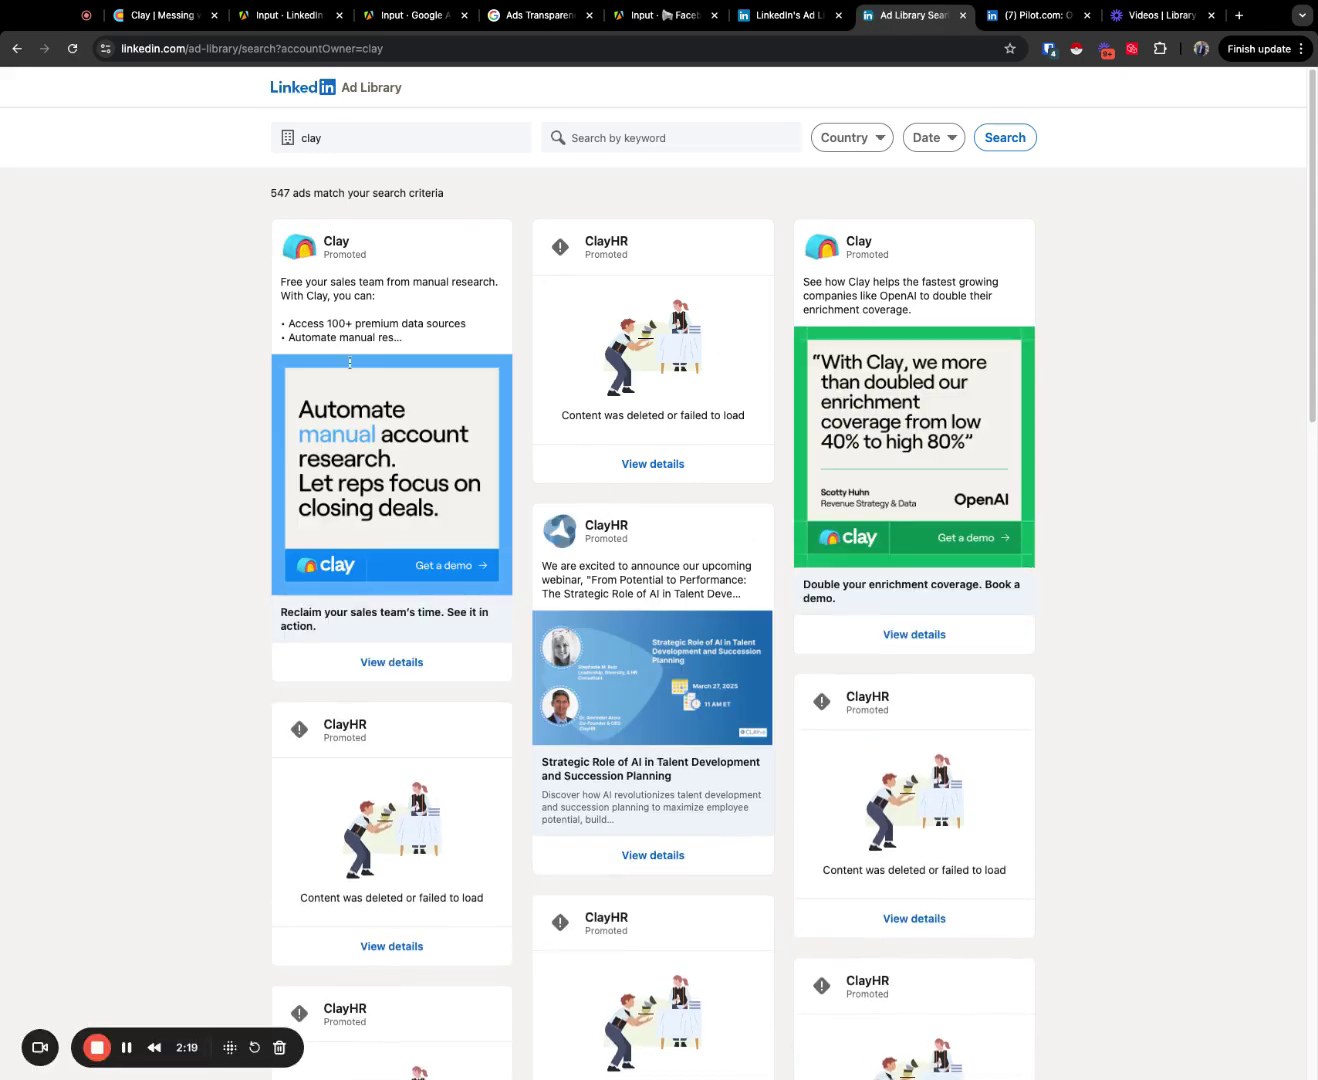
- View details of the first Clay single image ad, then return to the Google Ads Scraper page
click(376, 659)
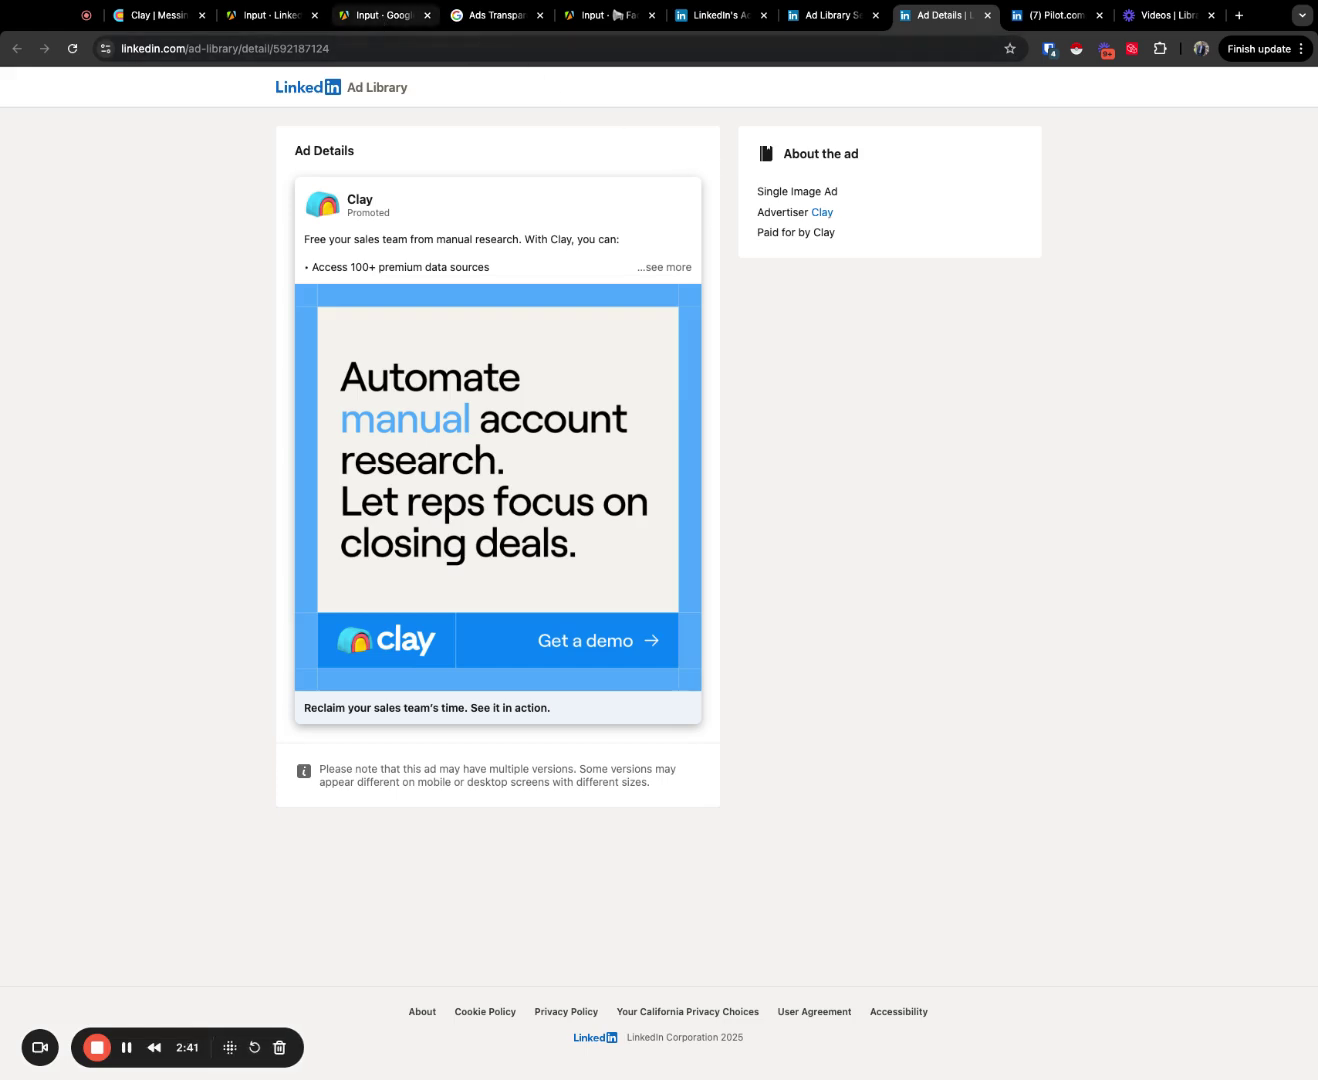
click(399, 16)
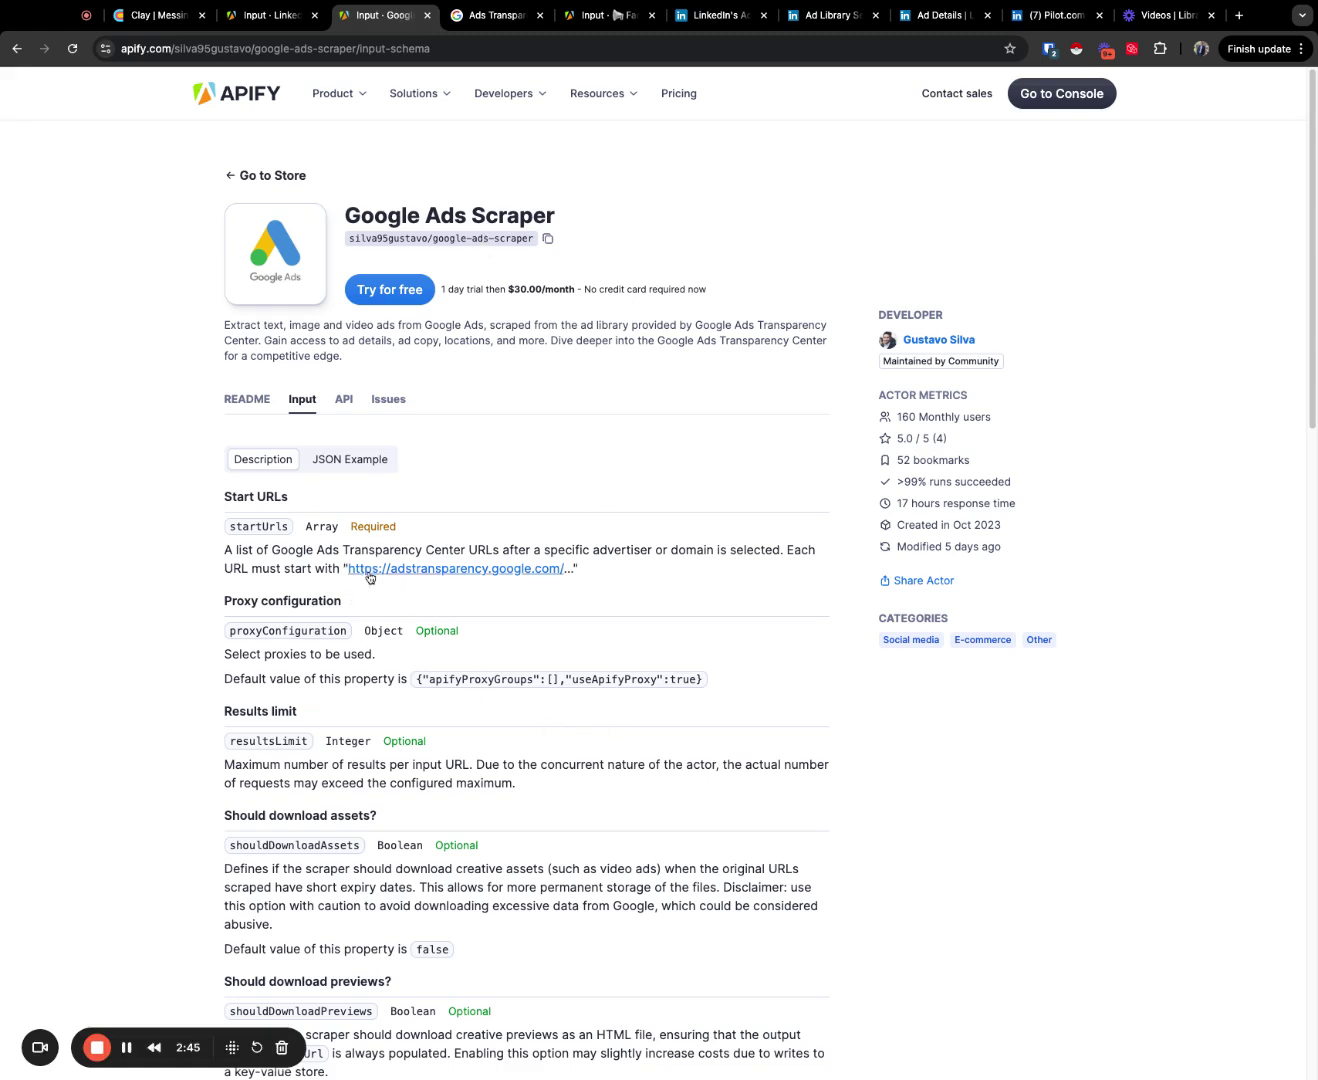
- Copy the gymshark.com Ads Transparency results URL and paste it into the advertiser search
click(497, 15)
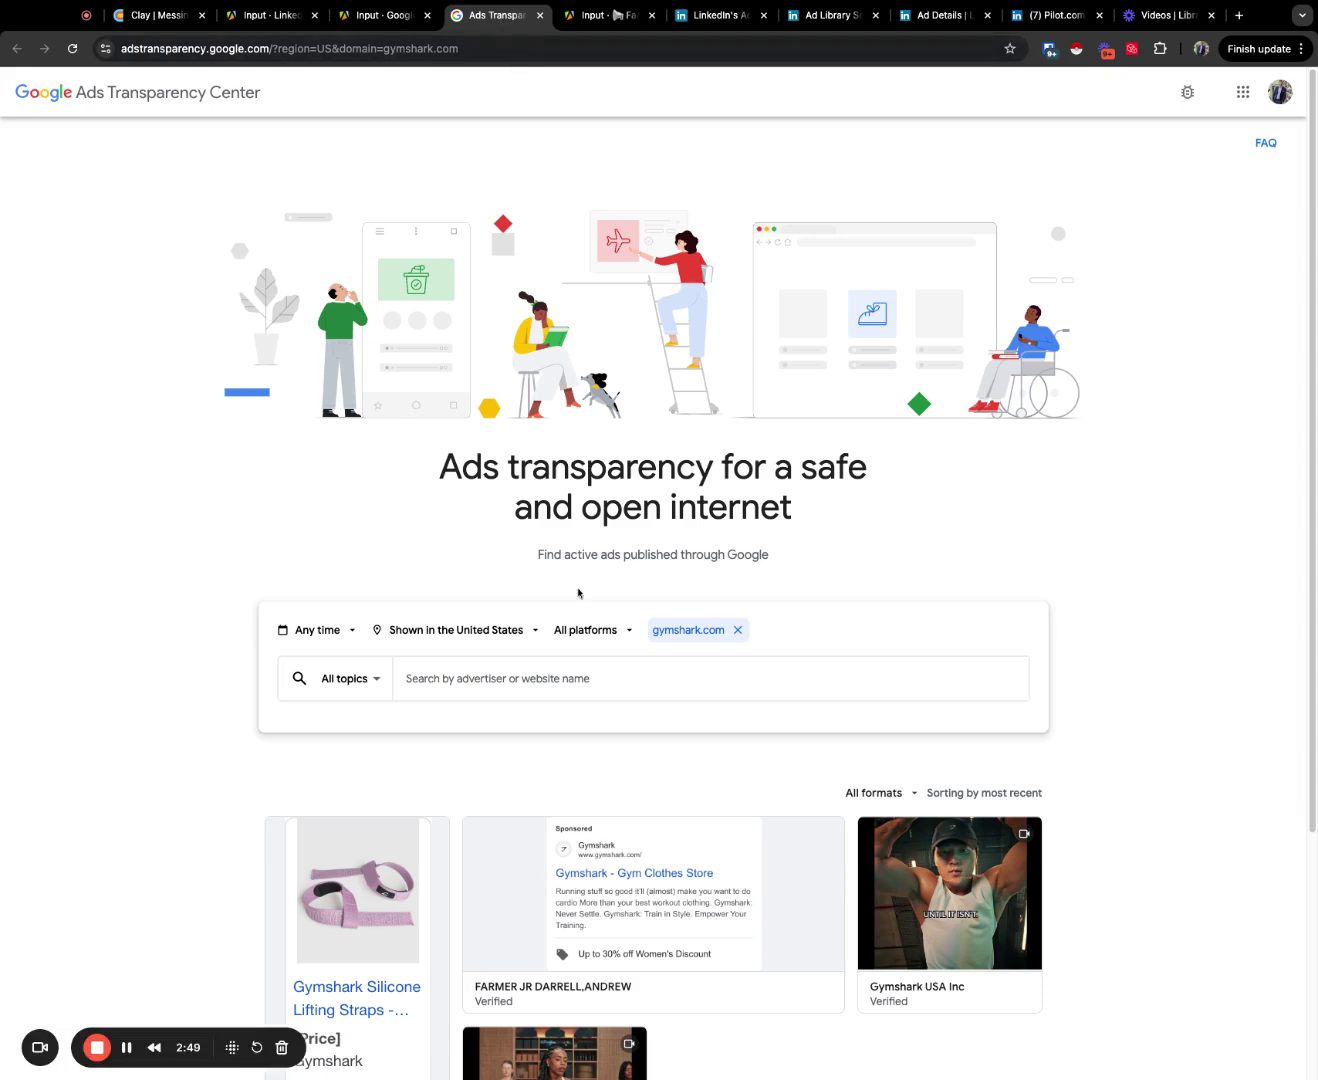
scroll(280, 706, down, 3)
scroll(412, 714, up, 3)
click(507, 680)
click(349, 45)
key(ctrl+c)
click(500, 683)
key(ctrl+v)
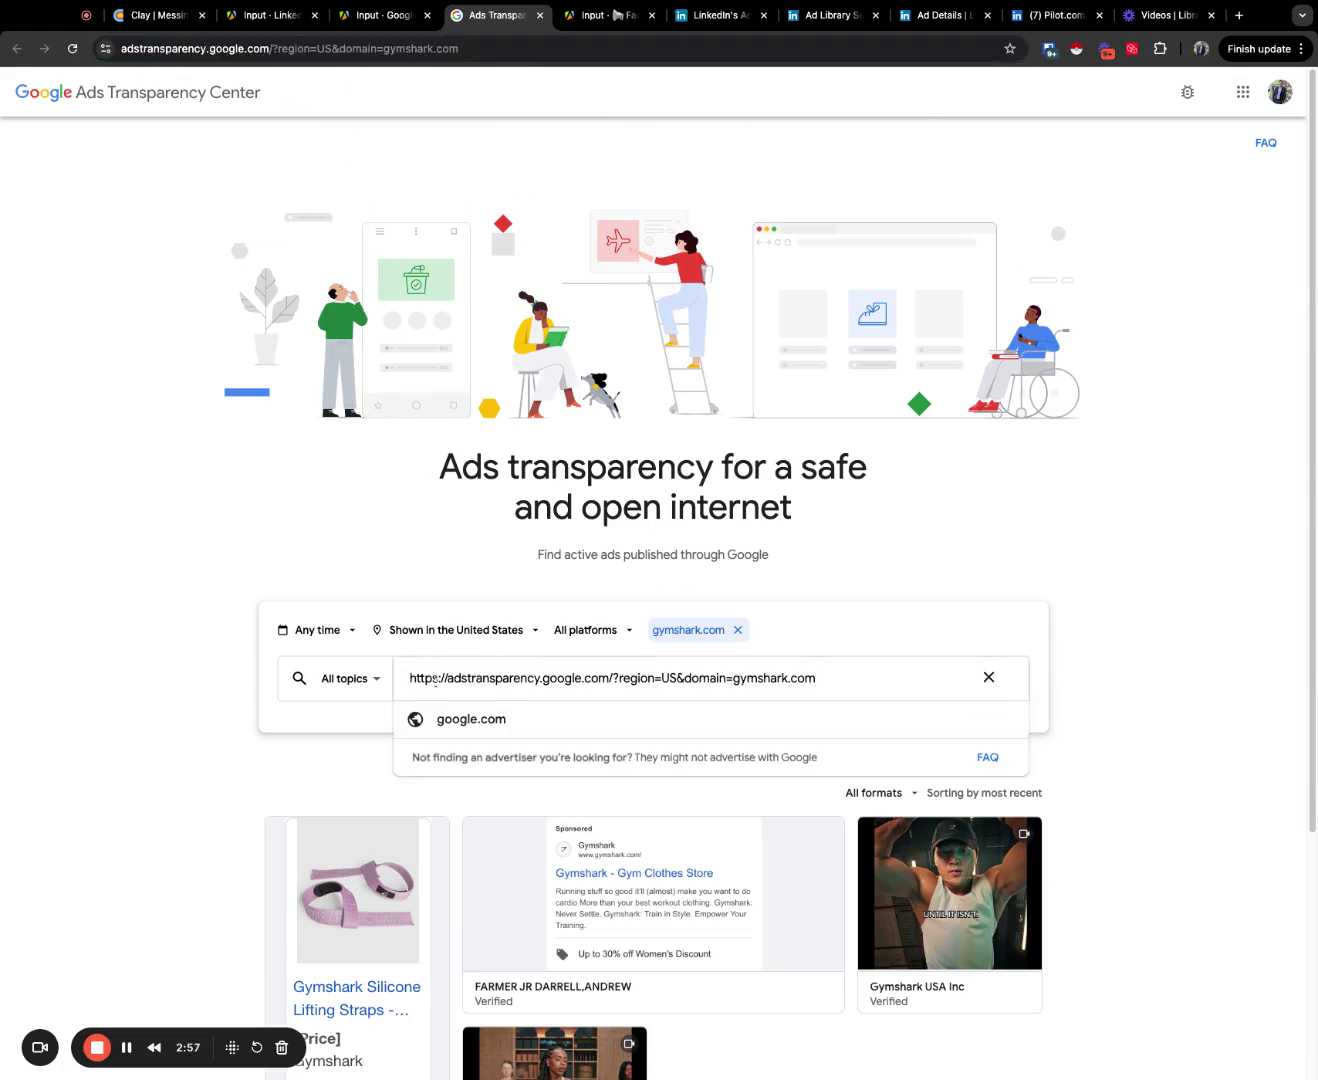
- Highlight parts of the pasted address, ending on the domain value gymshark.com
click(449, 679)
key(shift+Right)
key(shift+Right)
key(shift+Right)
key(shift+Right)
key(shift+Right)
key(shift+Right)
key(shift+Right)
key(shift+Right)
key(shift+Right)
key(shift+Right)
key(shift+Right)
key(shift+Right)
key(shift+Right)
key(shift+Right)
key(shift+Right)
key(shift+Right)
key(shift+Right)
key(shift+Right)
key(shift+Right)
key(shift+Right)
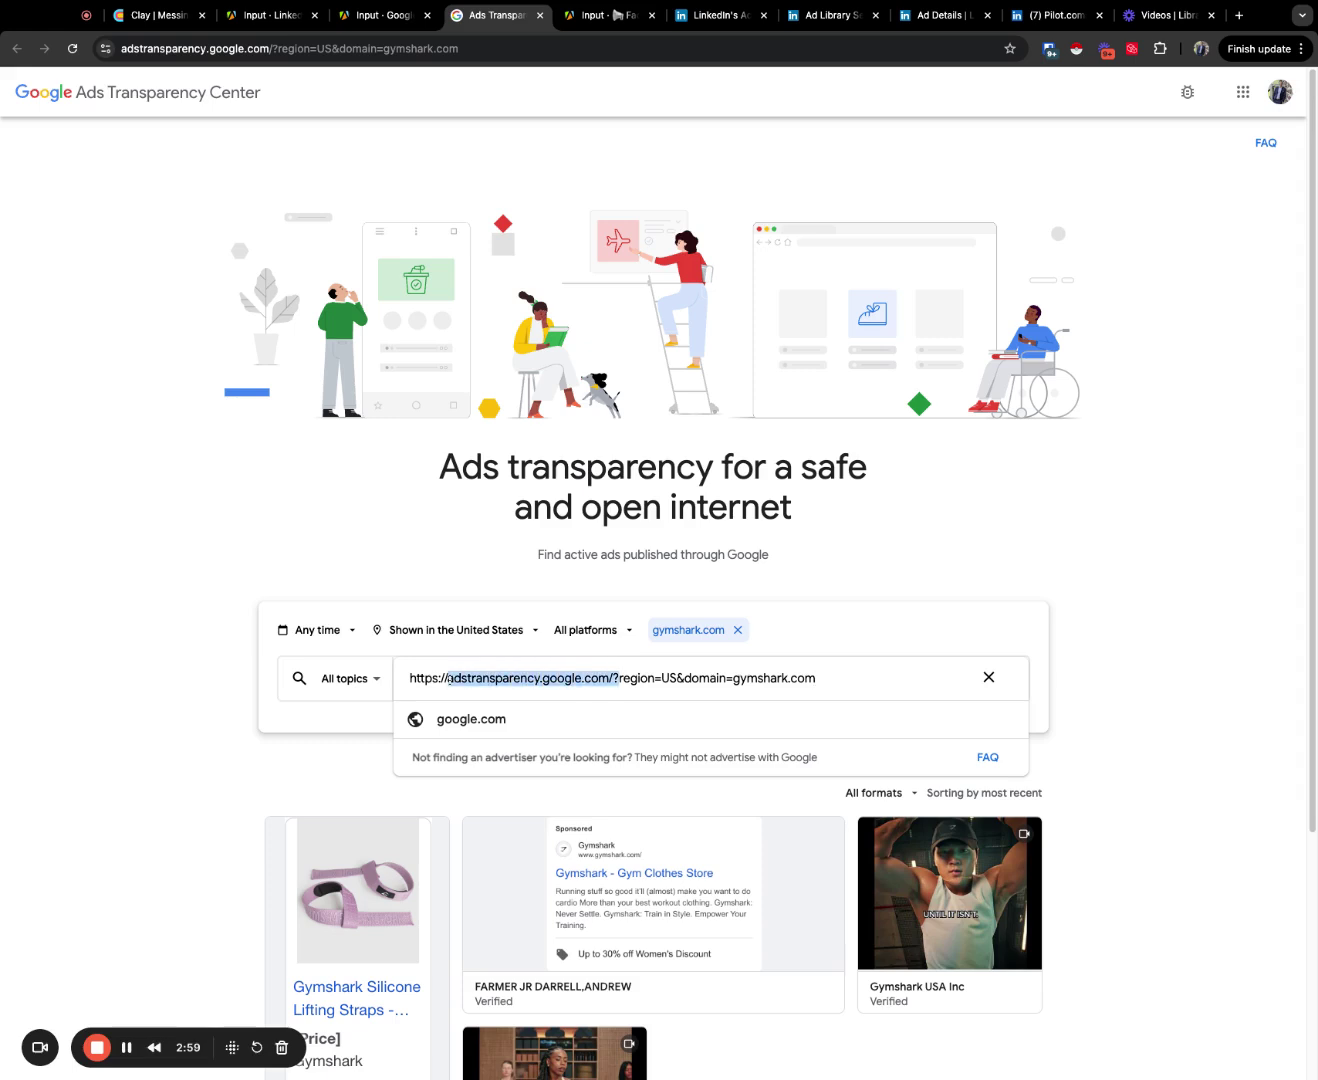
key(shift+Right)
key(shift+Right)
key(shift+Right)
key(shift+Right)
key(shift+Right)
key(shift+Right)
key(shift+Right)
key(shift+Right)
key(shift+Right)
key(shift+Right)
key(shift+Right)
key(shift+Right)
key(shift+Right)
key(shift+Right)
key(shift+Right)
key(shift+Right)
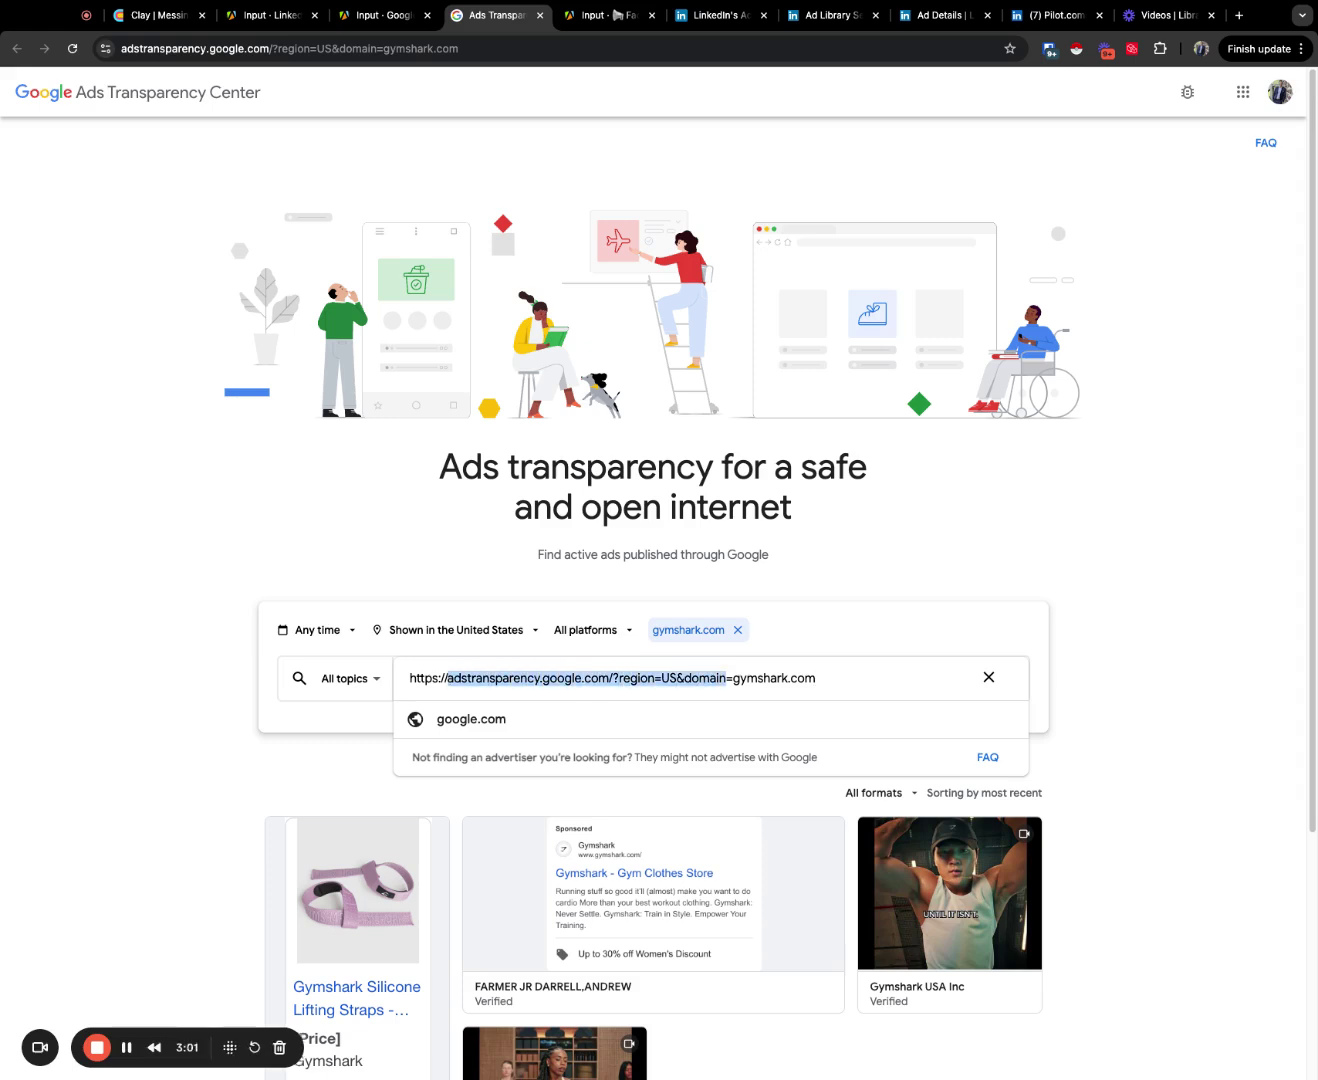
key(shift+Right)
key(shift+Right)
key(shift+Home)
key(shift+End)
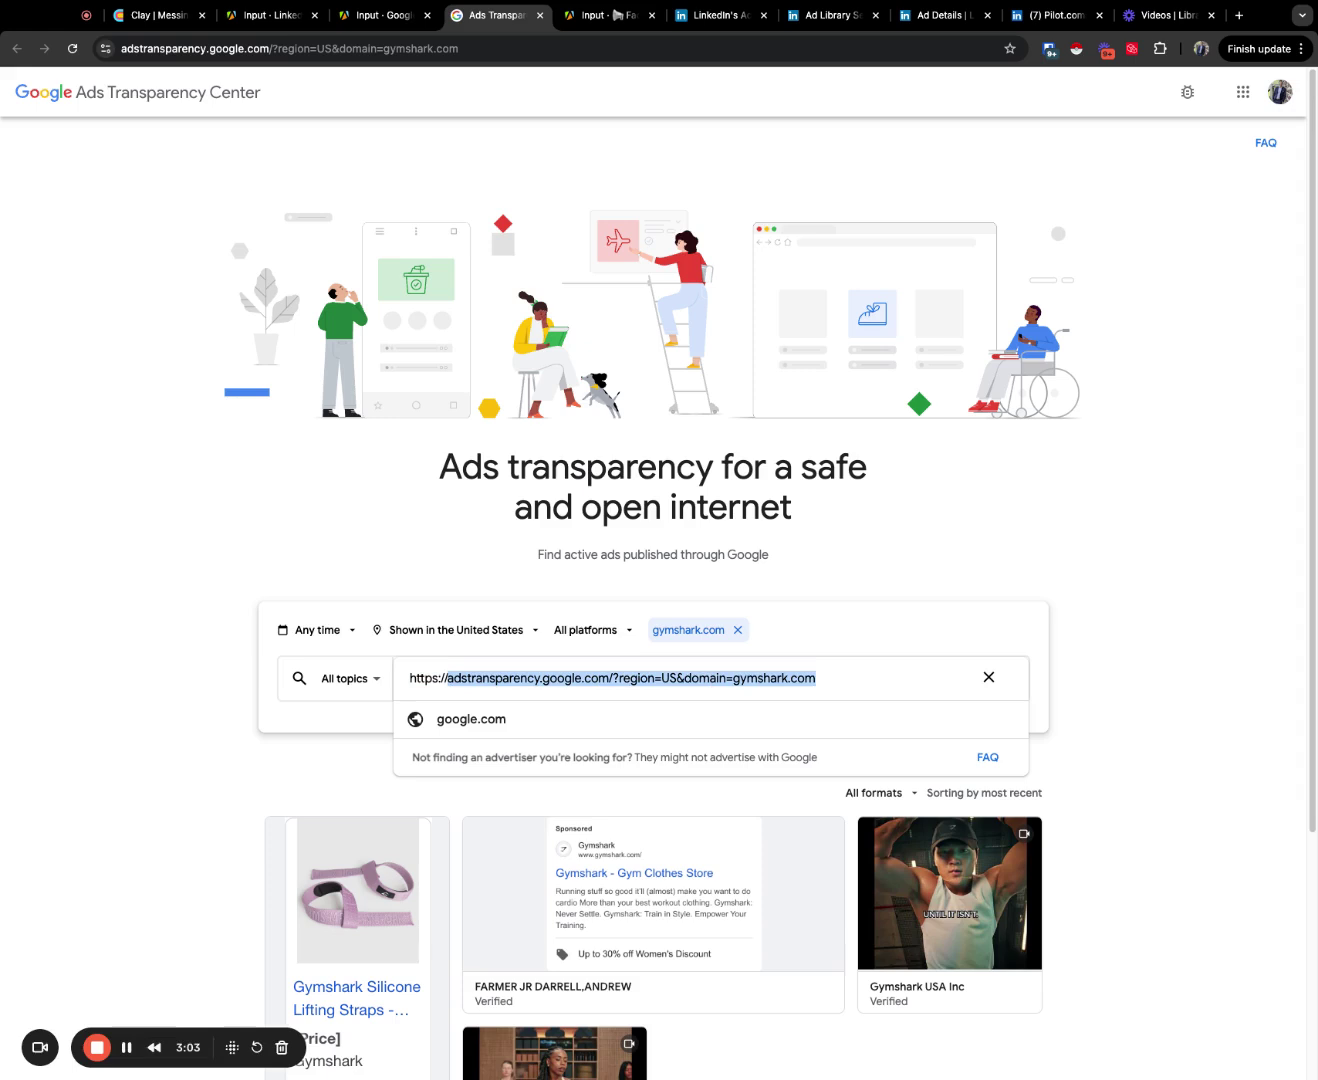
click(742, 678)
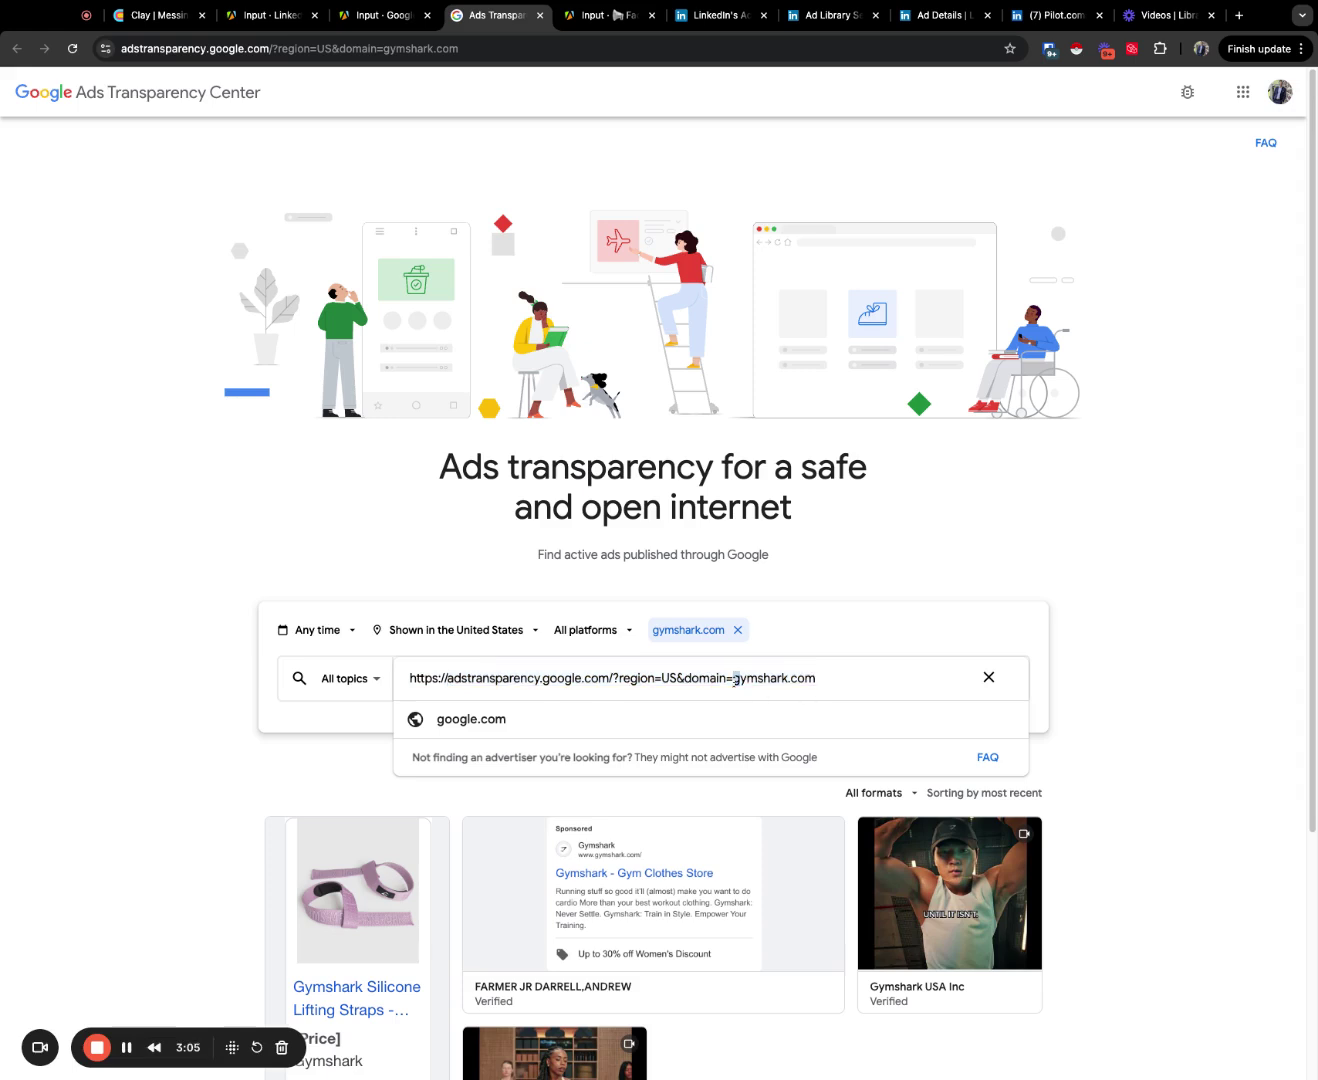
key(shift+End)
scroll(200, 591, down, 3)
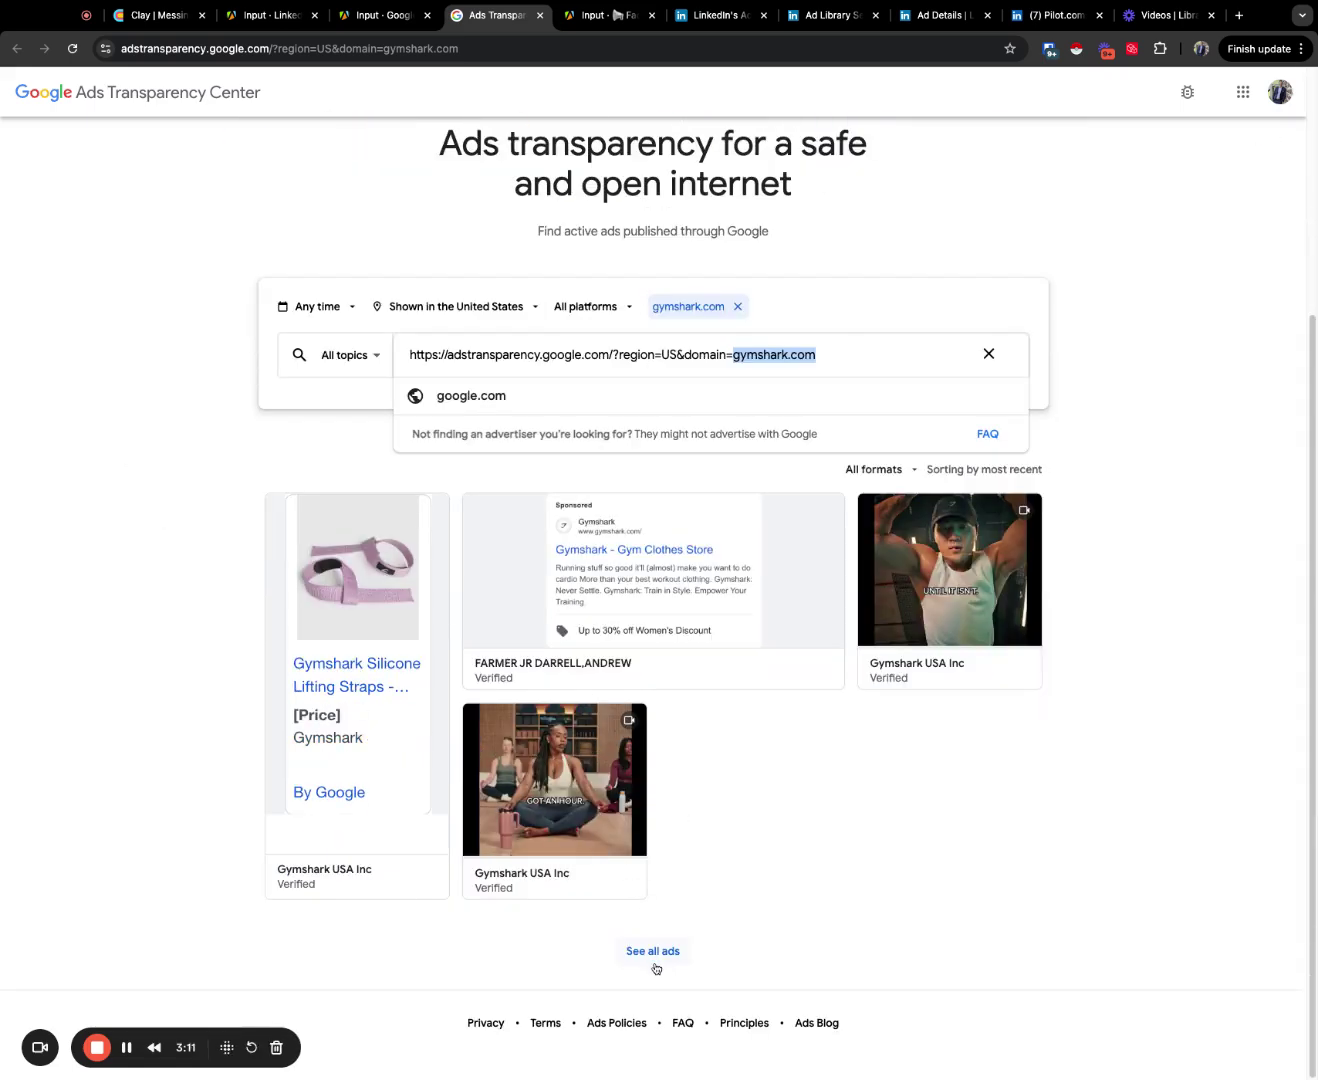
scroll(605, 796, up, 3)
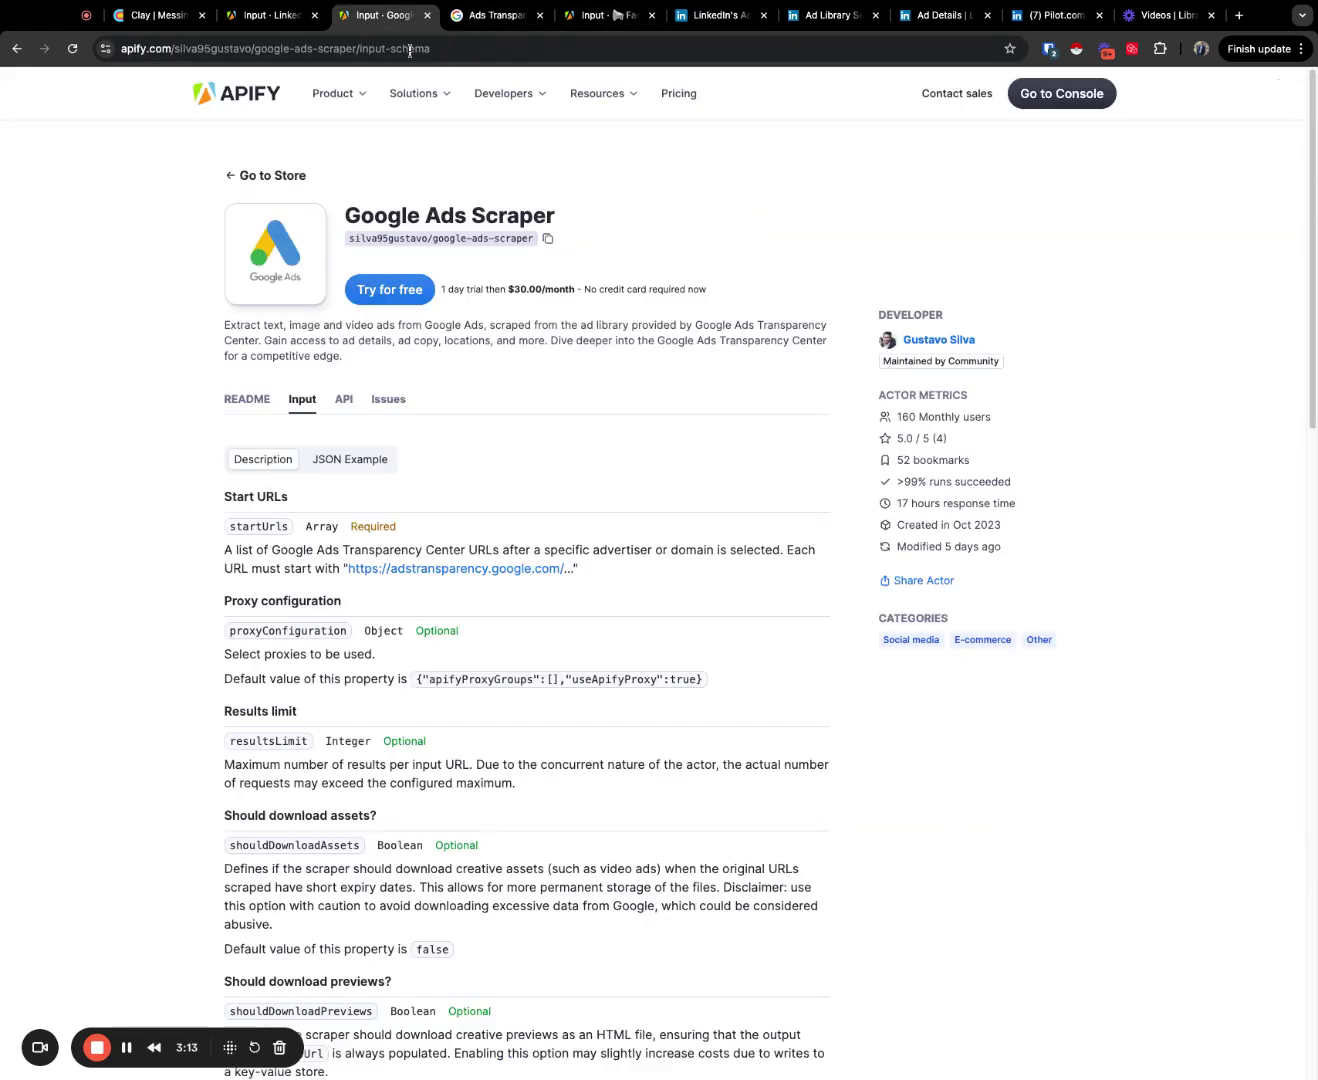
- Bring up the Facebook Ads Scraper input page and highlight that startUrls takes a Facebook Page URL
key(ctrl+shift+Tab)
click(614, 14)
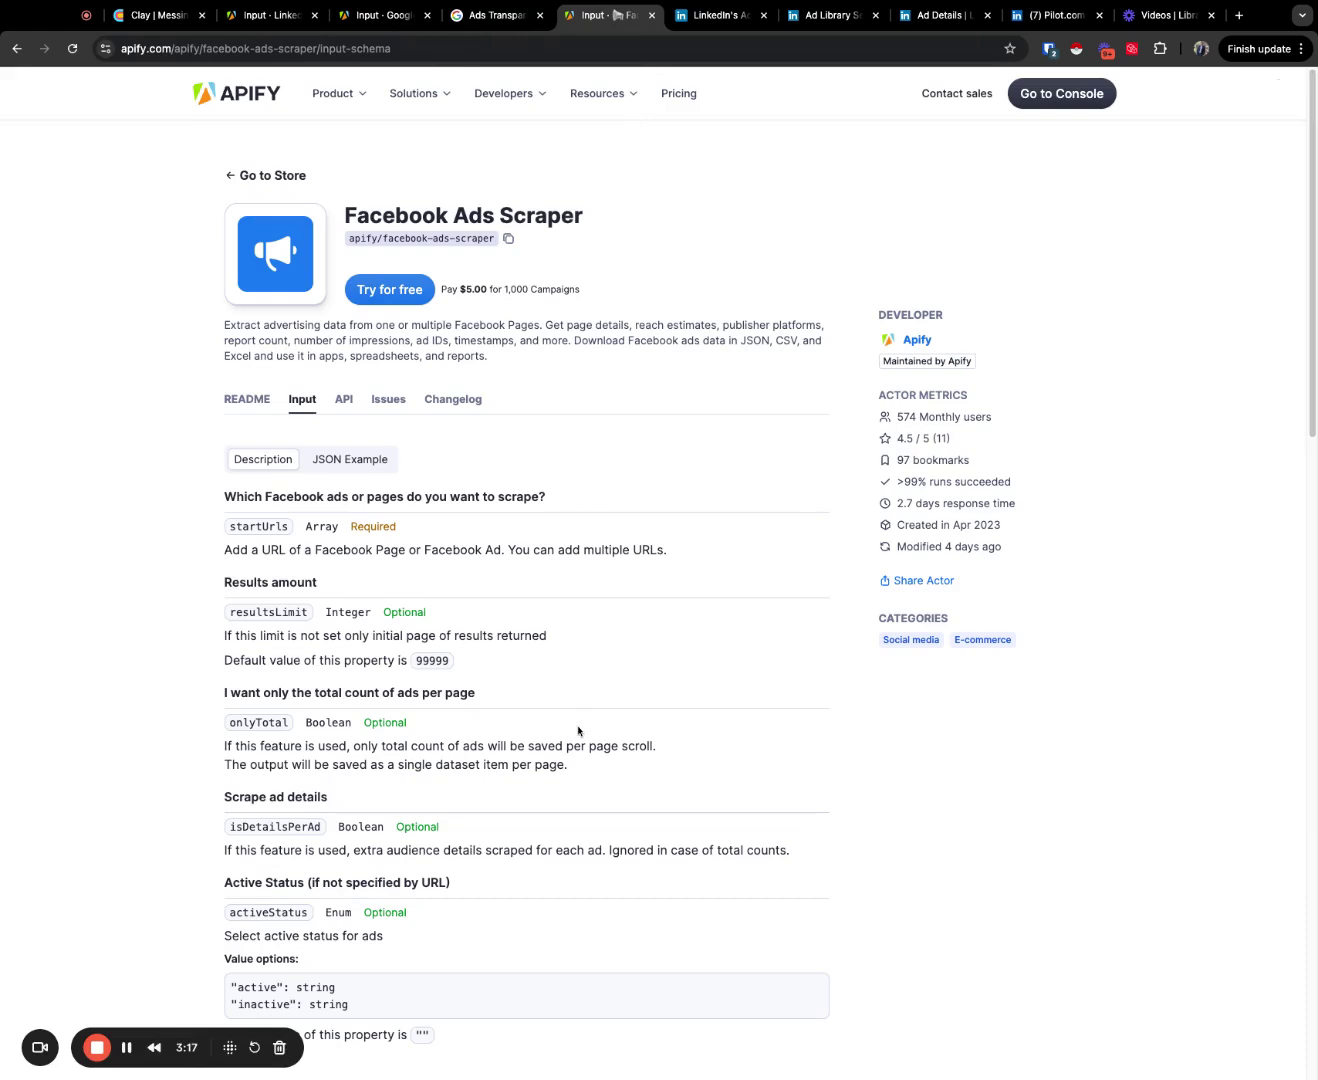
mouse_move(916, 342)
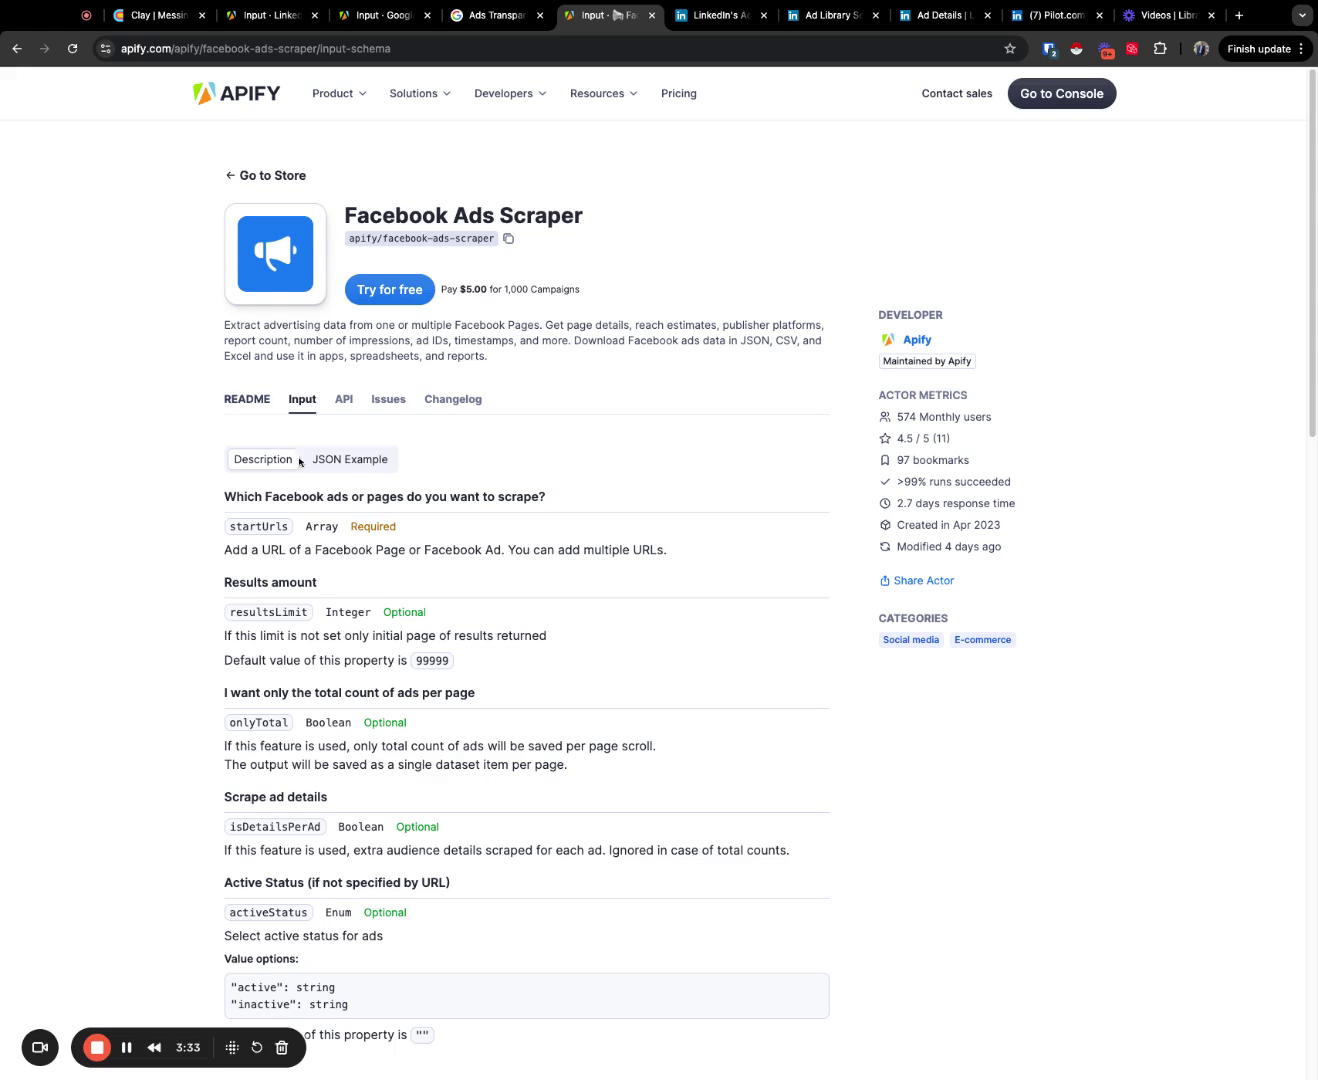
drag(318, 551, 416, 551)
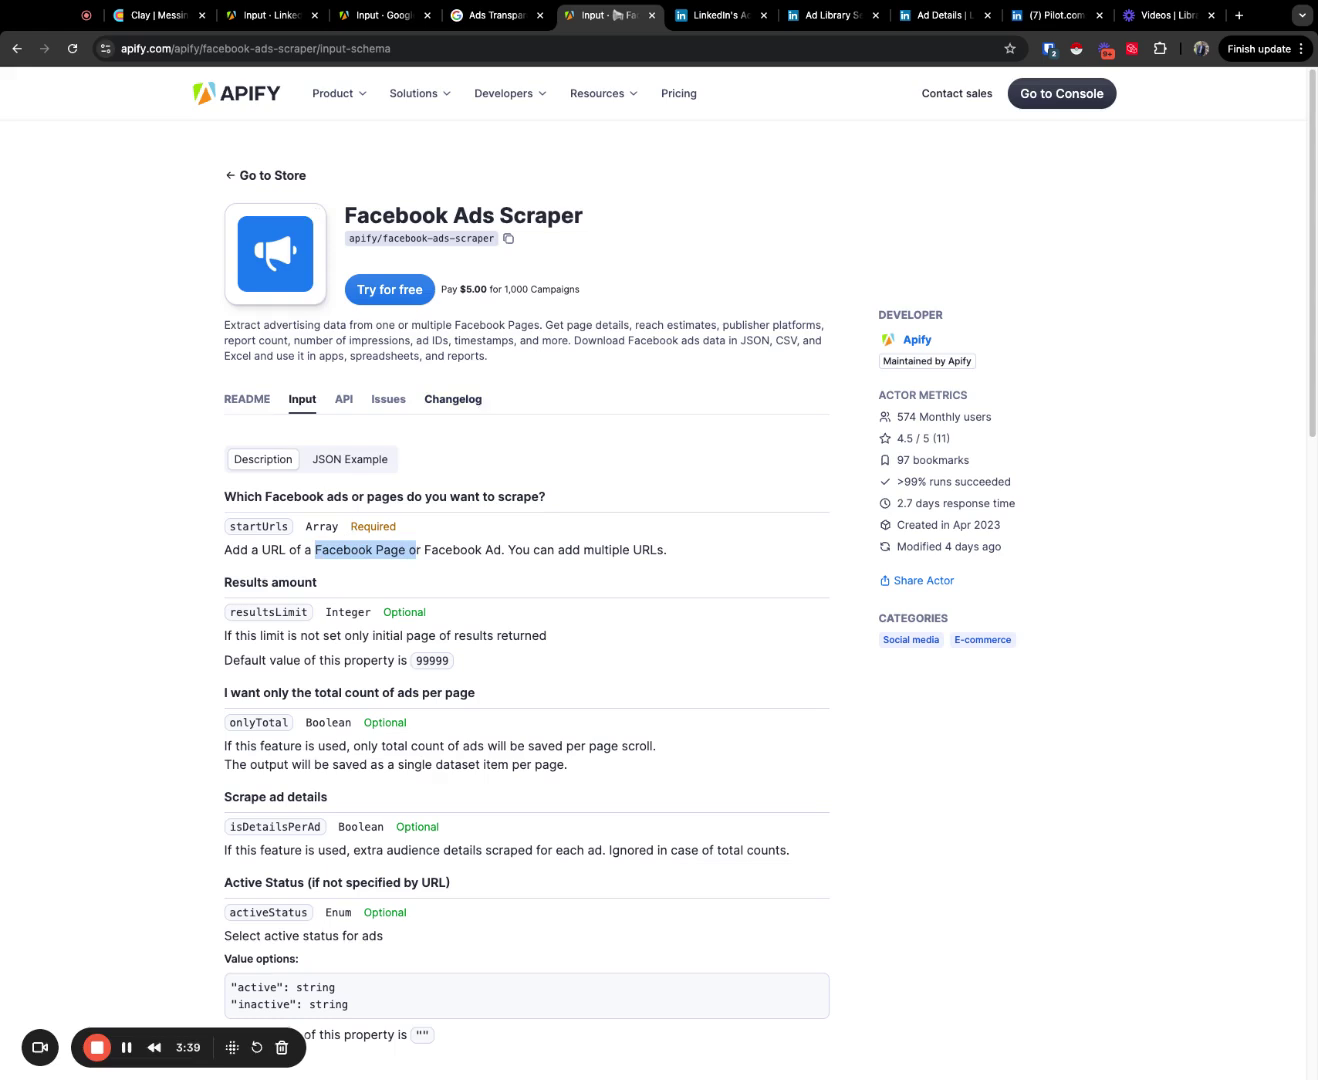
click(266, 175)
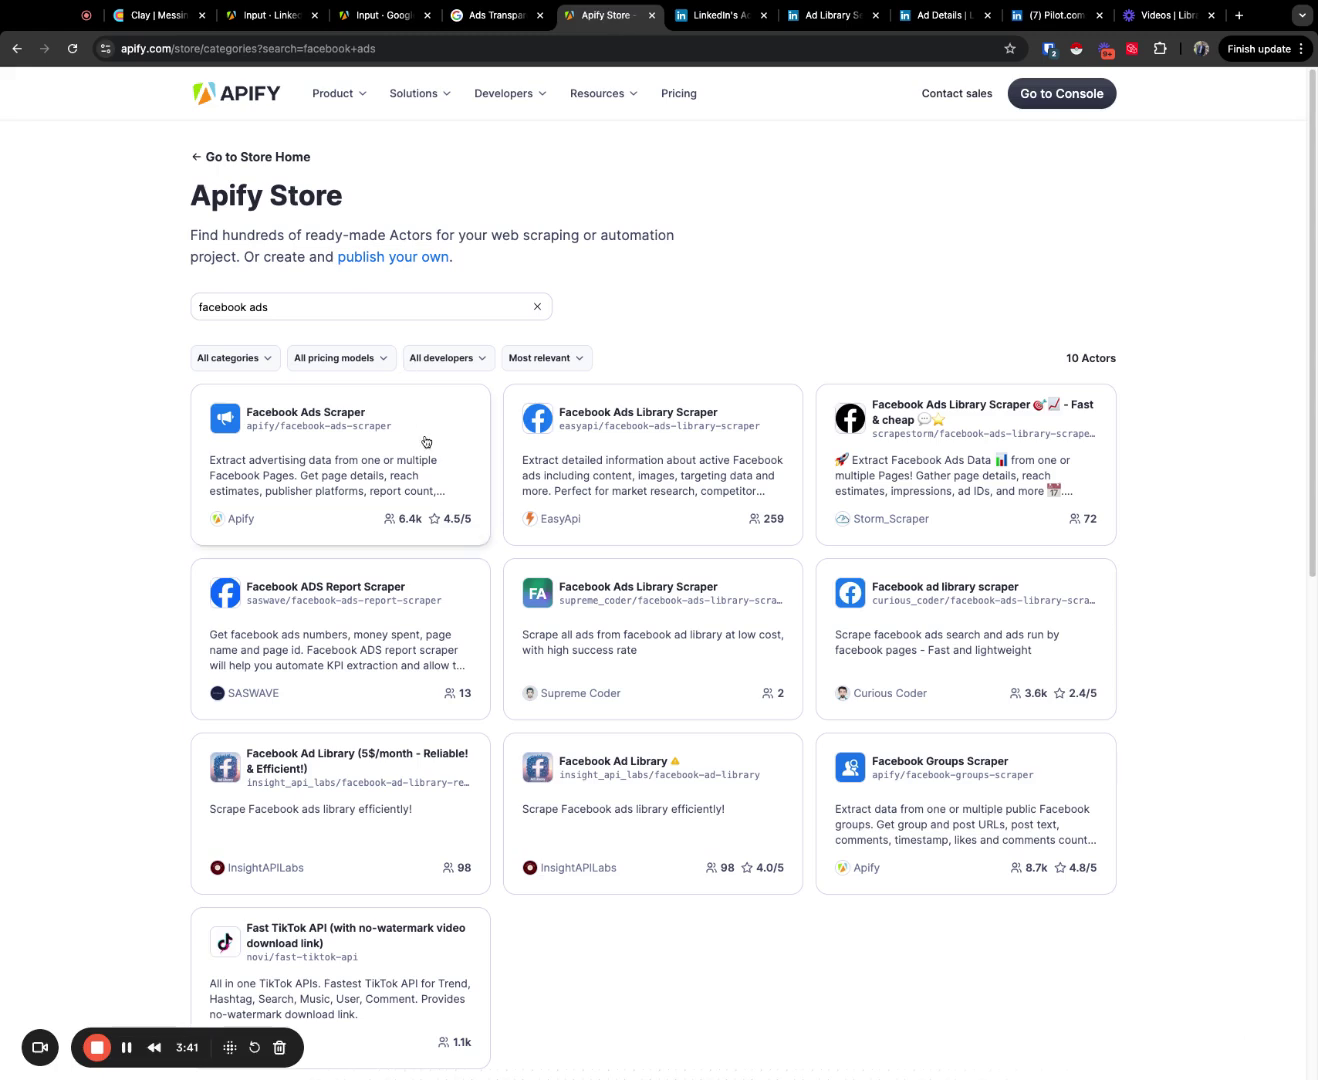